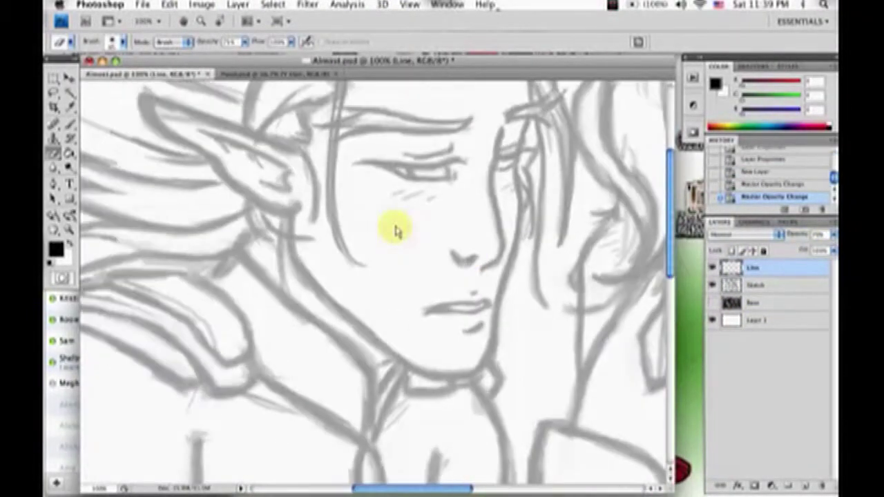
Step: Ink the elf's near eyebrow: upper edge, lower edge and pointed tip
click(122, 42)
key(ctrl+plus)
mouse_move(286, 173)
mouse_down()
mouse_move(414, 170)
mouse_move(572, 187)
mouse_up()
drag(289, 239, 552, 201)
mouse_move(350, 182)
mouse_down()
mouse_move(279, 205)
mouse_move(339, 205)
mouse_up()
scroll(379, 253, down, 3)
Step: Paint thick lash lines on a new Lashes layer, then return to the Line layer
key(ctrl+shift+n)
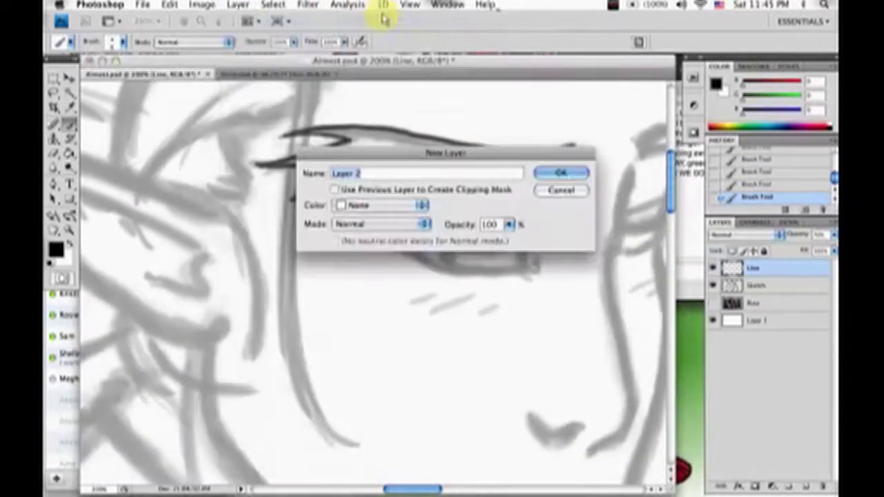
text(Lashes)
key(Return)
drag(330, 239, 556, 236)
drag(394, 241, 494, 245)
scroll(423, 228, right, 5)
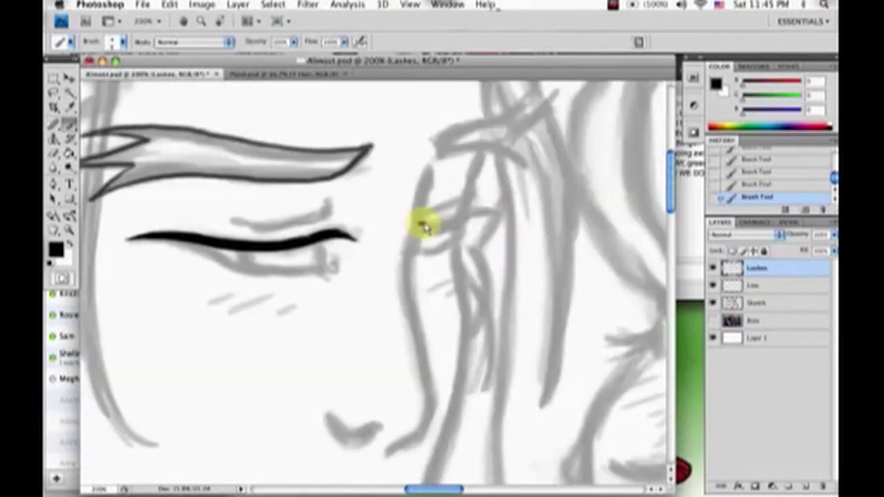
key(alt+bracketleft)
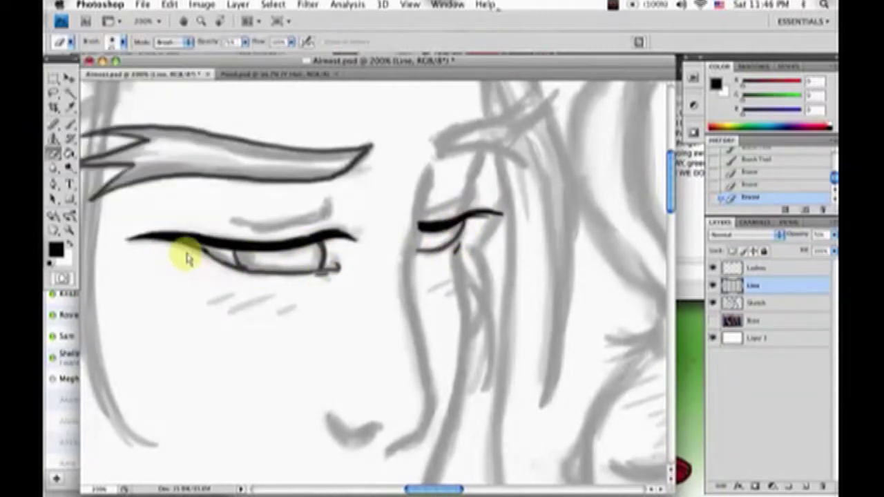
Step: Ink the crease above the near eye and the curve of the far eyebrow
drag(196, 227, 331, 221)
drag(420, 219, 433, 383)
scroll(432, 272, down, 5)
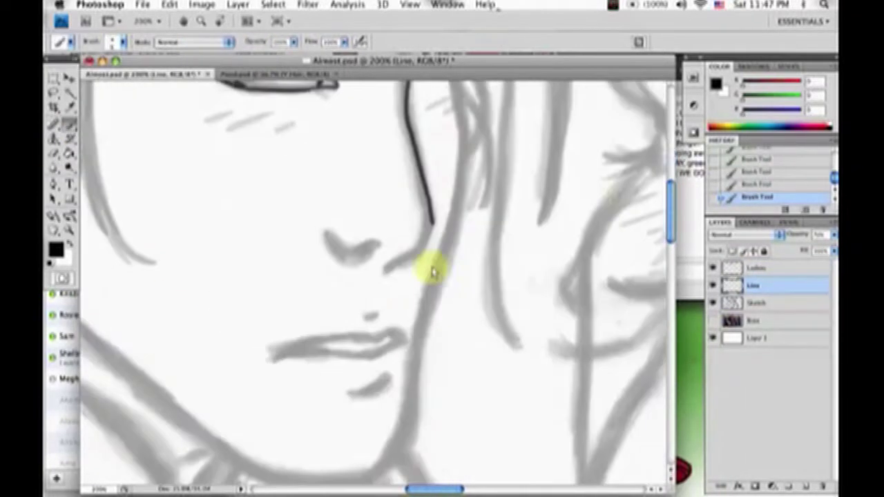
scroll(319, 233, up, 6)
drag(433, 188, 516, 133)
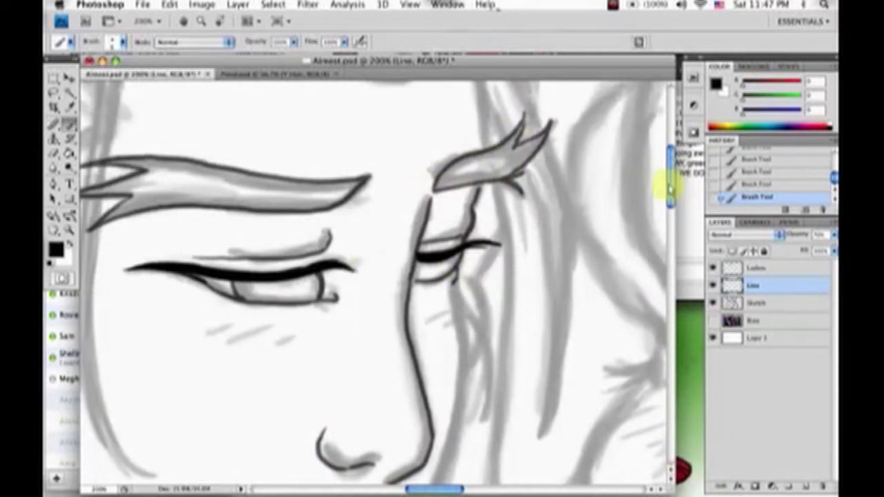
scroll(464, 90, down, 7)
drag(464, 83, 458, 173)
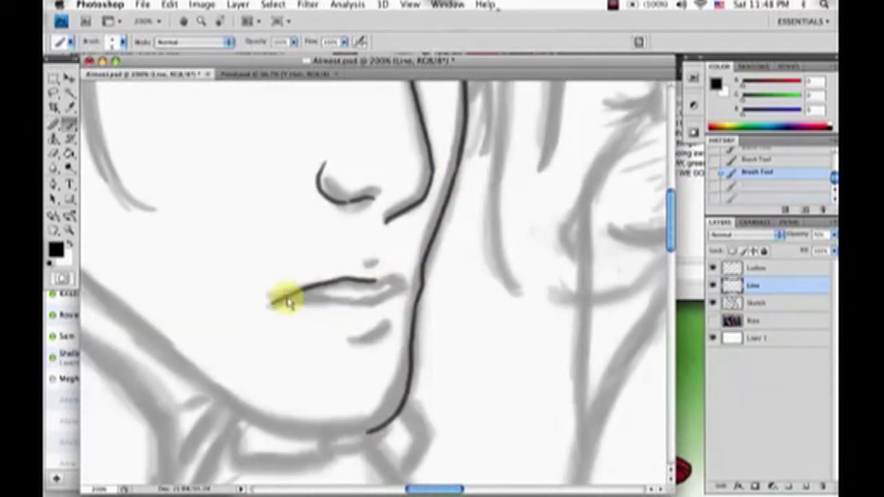
Step: Ink the lips, cheek and jaw line down to the chin, redoing a misplaced stroke
drag(270, 302, 413, 283)
scroll(424, 191, left, 4)
drag(424, 421, 511, 432)
scroll(622, 339, up, 1)
mouse_move(146, 148)
mouse_down()
mouse_move(196, 280)
mouse_move(355, 424)
mouse_up()
key(ctrl+z)
drag(181, 263, 311, 387)
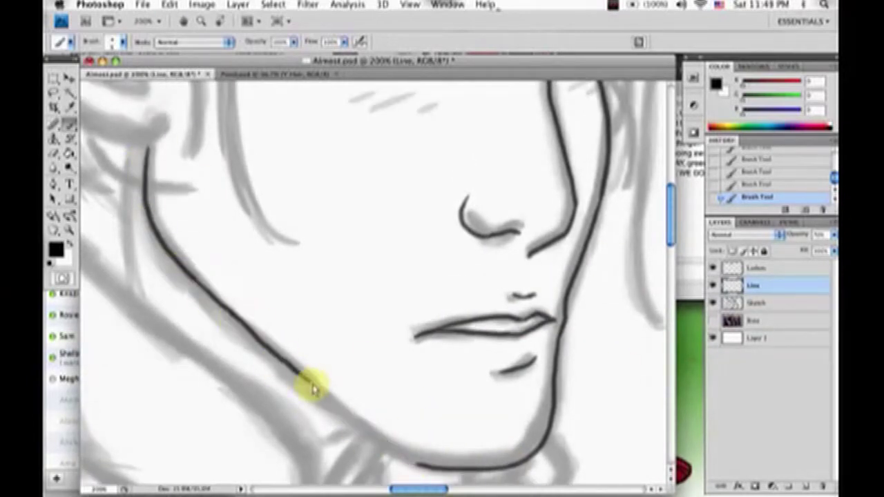
Step: Ink the hairline above the eyebrows and the elf ear's edge, ridge and lobe
scroll(493, 227, up, 10)
drag(493, 227, 277, 193)
key(ctrl+minus)
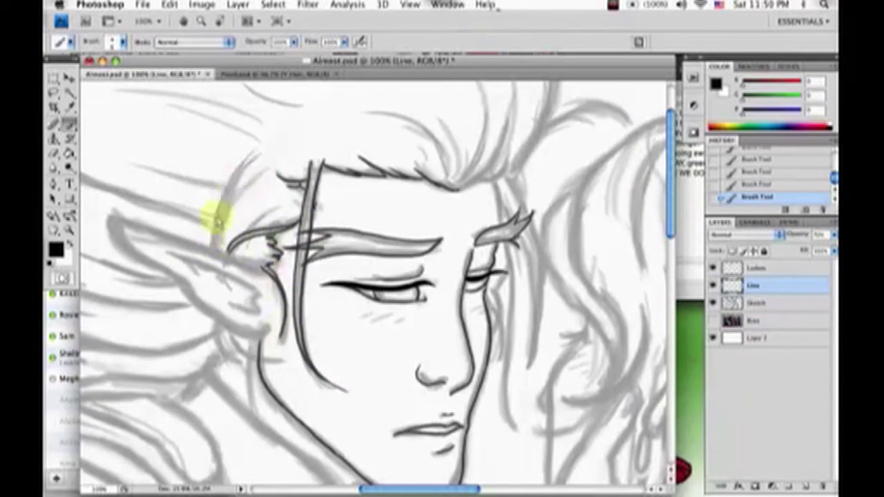
drag(128, 256, 262, 335)
drag(177, 227, 229, 292)
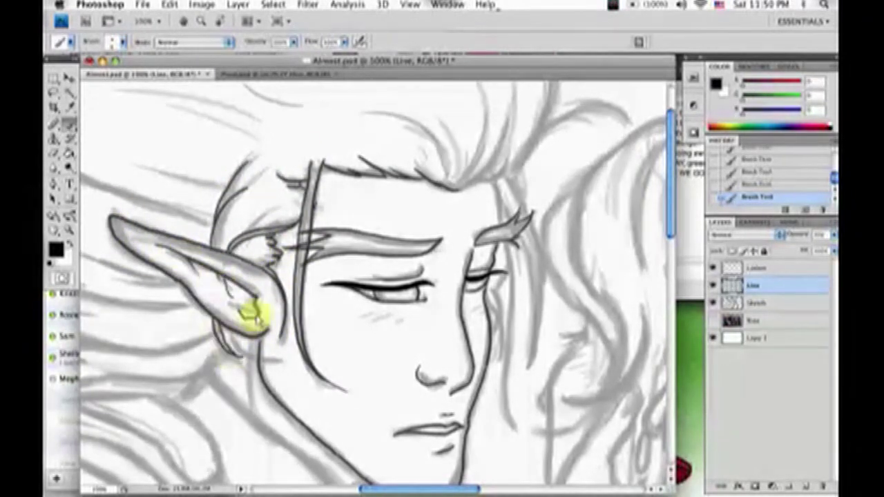
Step: Zoom in and lasso-select the tip of the far eyebrow
scroll(496, 197, up, 5)
drag(368, 183, 471, 230)
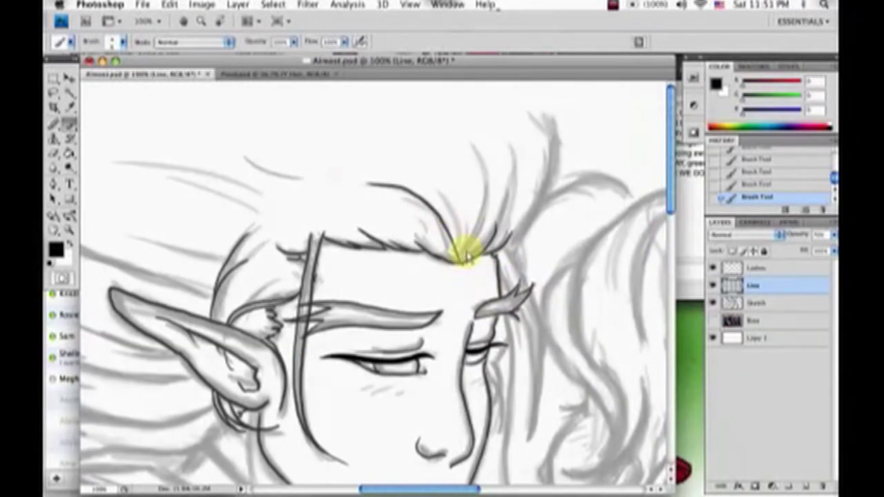
scroll(594, 228, down, 2)
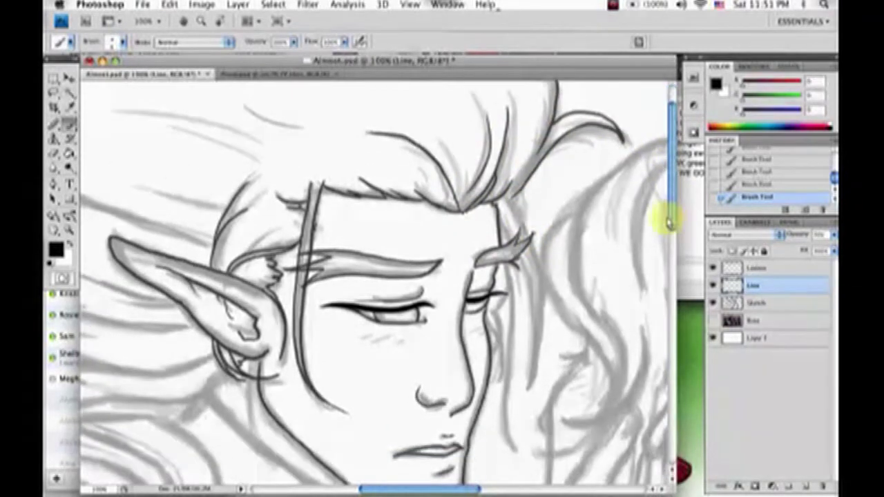
key(ctrl+plus)
key(l)
drag(490, 171, 478, 220)
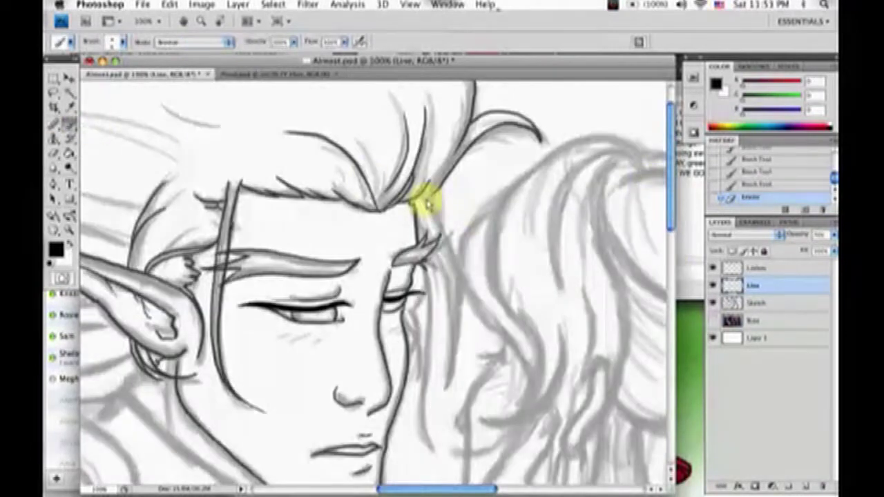
Step: Ink hair strands down beside the face and below the ear
drag(427, 203, 452, 387)
drag(424, 234, 461, 345)
drag(417, 265, 432, 438)
drag(435, 489, 365, 484)
drag(431, 383, 256, 375)
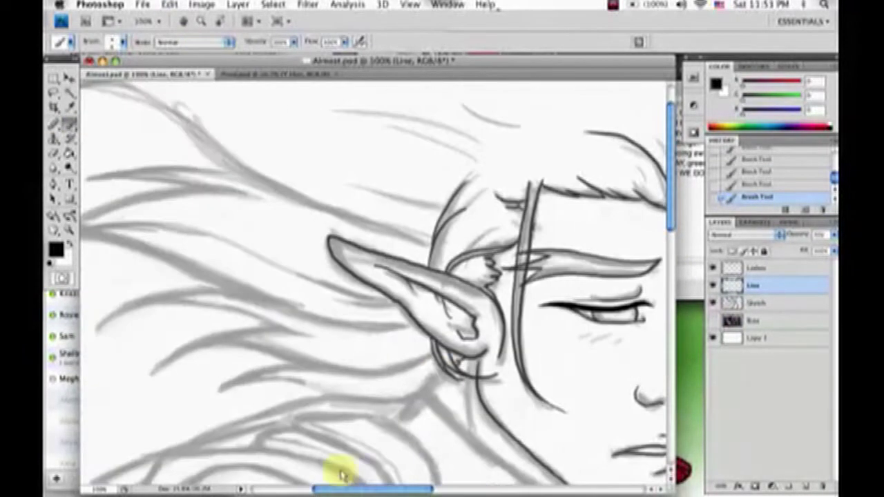
mouse_move(418, 366)
mouse_down()
mouse_move(255, 321)
mouse_move(96, 332)
mouse_up()
Step: Ink the long windswept hair strands flowing to the left
scroll(671, 197, up, 3)
drag(484, 373, 125, 297)
drag(304, 238, 111, 304)
drag(338, 232, 148, 242)
drag(469, 353, 331, 293)
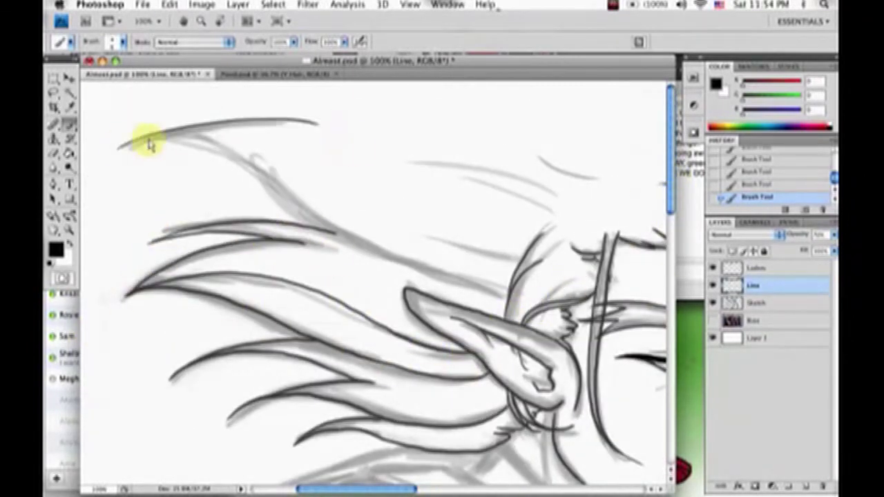
Step: Ink the collar lines by the neck and the shoulder outline
scroll(290, 208, right, 5)
scroll(415, 197, down, 1)
scroll(231, 199, down, 5)
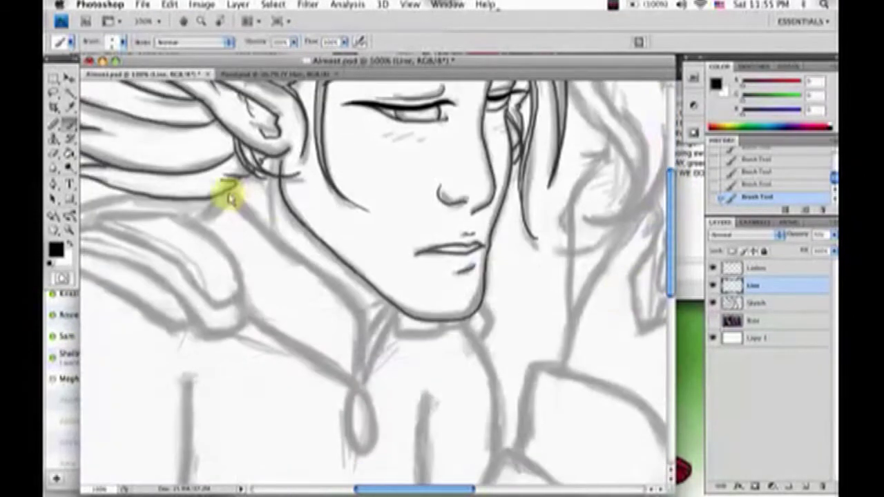
drag(138, 214, 207, 302)
drag(166, 235, 103, 221)
drag(201, 297, 207, 336)
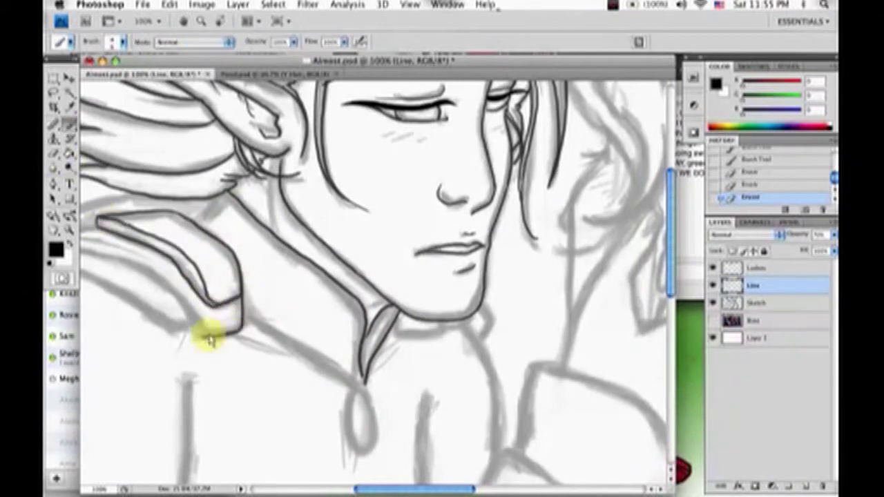
scroll(189, 250, left, 5)
drag(188, 250, 101, 253)
drag(234, 256, 331, 338)
Step: Ink the shoulder edge and the outer and inner lines of the left arm
key(ctrl+minus)
mouse_move(243, 418)
mouse_down()
mouse_move(414, 227)
mouse_move(484, 194)
mouse_up()
drag(256, 297, 243, 373)
scroll(689, 253, down, 3)
scroll(688, 253, down, 5)
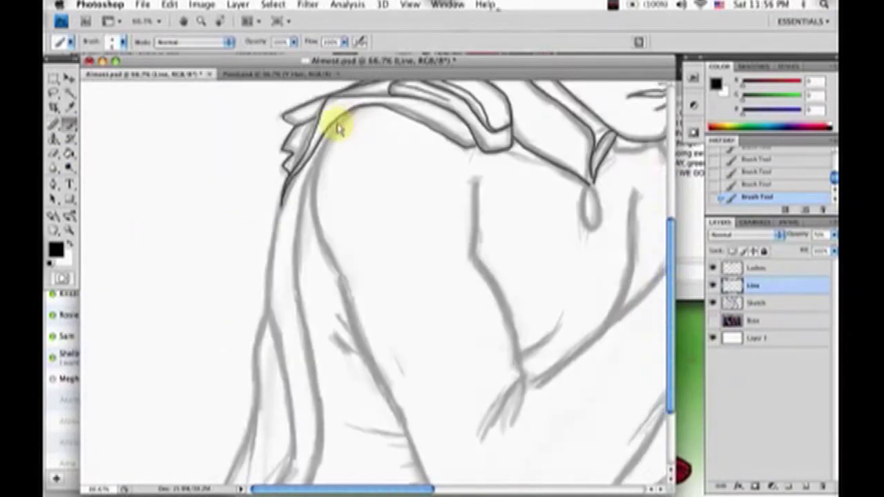
scroll(670, 339, down, 3)
drag(311, 85, 400, 325)
drag(475, 88, 495, 199)
drag(311, 87, 312, 389)
drag(283, 126, 266, 208)
Step: Continue the left arm outline and its lower curve, plus the shoulder line above
drag(308, 349, 213, 460)
drag(266, 208, 247, 377)
drag(248, 335, 207, 452)
scroll(345, 311, right, 3)
drag(297, 334, 404, 460)
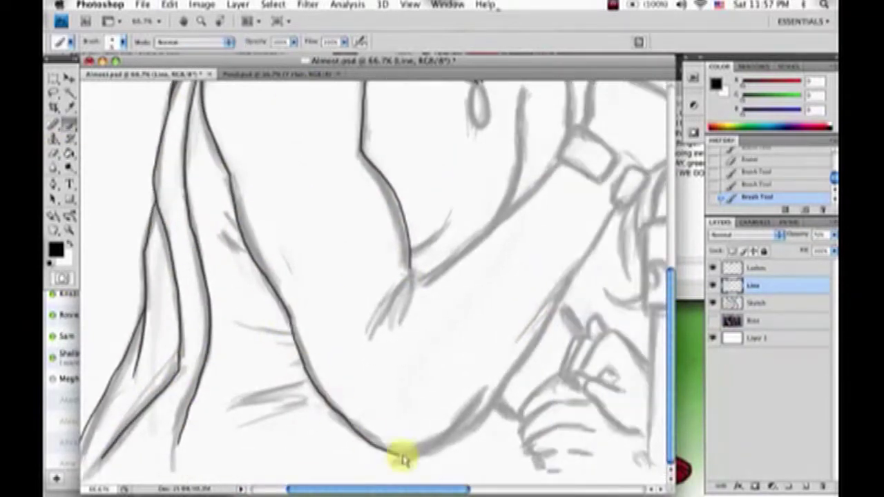
Step: Replace the faulty upper-arm strokes with a short elbow stroke and the forearm line
key(ctrl+z)
drag(412, 281, 461, 256)
key(ctrl+z)
key(ctrl+plus)
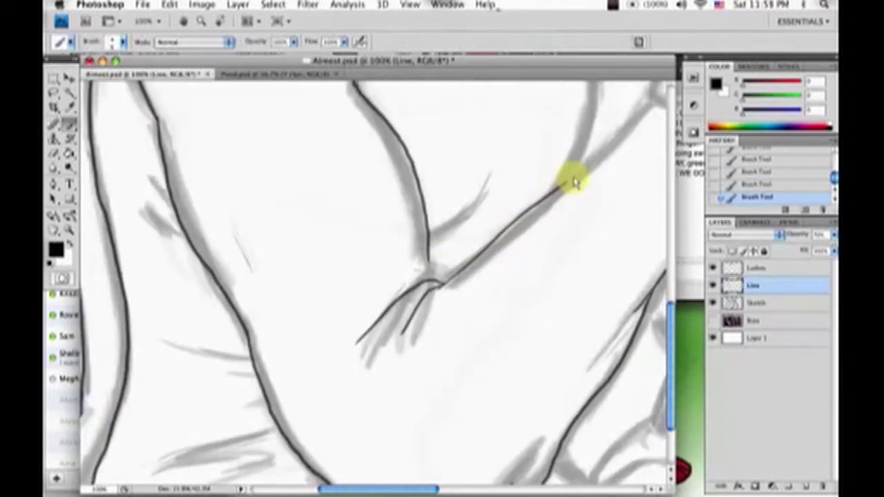
drag(572, 181, 399, 275)
Step: Ink the line by the pendant, the torso's side line and the sleeve outline
drag(230, 349, 283, 307)
scroll(339, 286, up, 5)
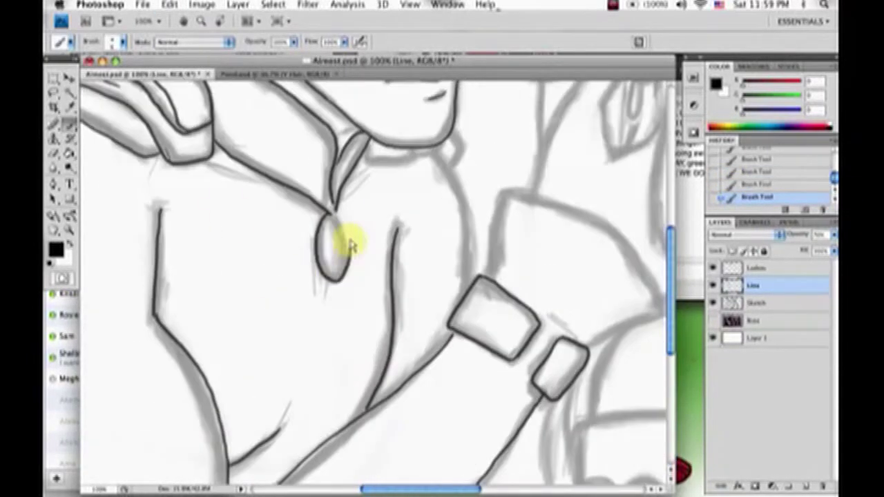
drag(366, 148, 476, 293)
scroll(486, 267, right, 5)
drag(383, 197, 535, 311)
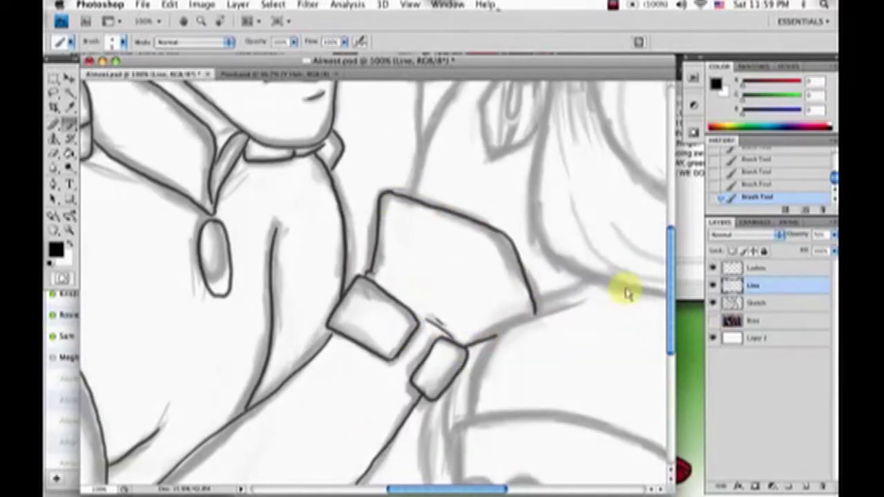
scroll(474, 325, down, 3)
Step: Save the document while checking the overview
key(ctrl+minus)
key(ctrl+s)
key(ctrl+plus)
Step: Ink the top and bottom edges of the sleeve cuff
drag(234, 238, 562, 315)
drag(238, 373, 518, 408)
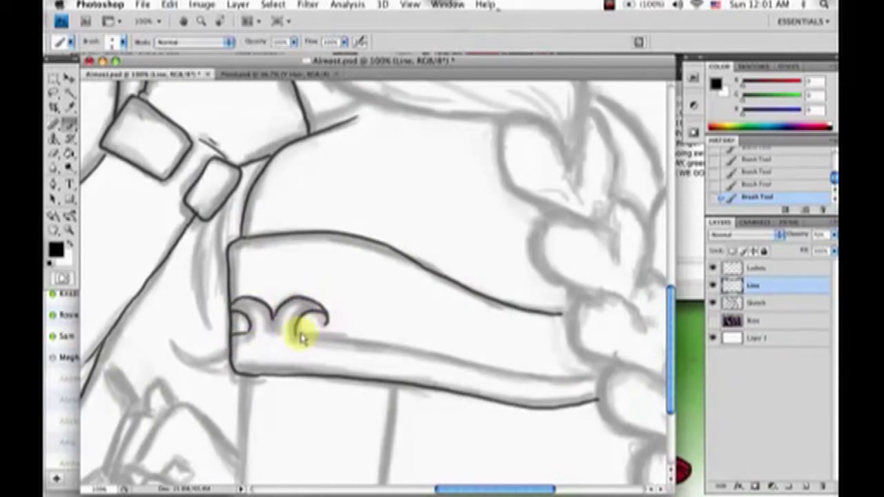
scroll(300, 337, down, 5)
scroll(300, 337, left, 5)
Step: Erase the stray thumb and finger lines and ink a new line on the hand
key(e)
drag(245, 325, 314, 319)
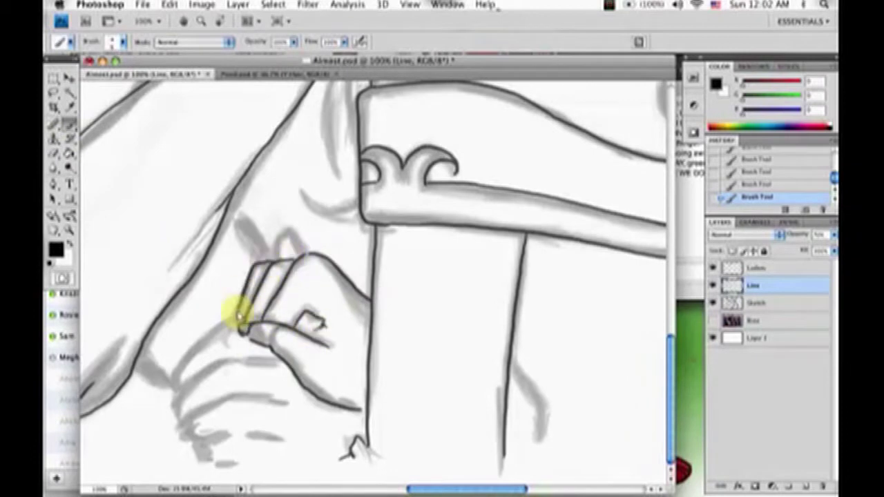
key(b)
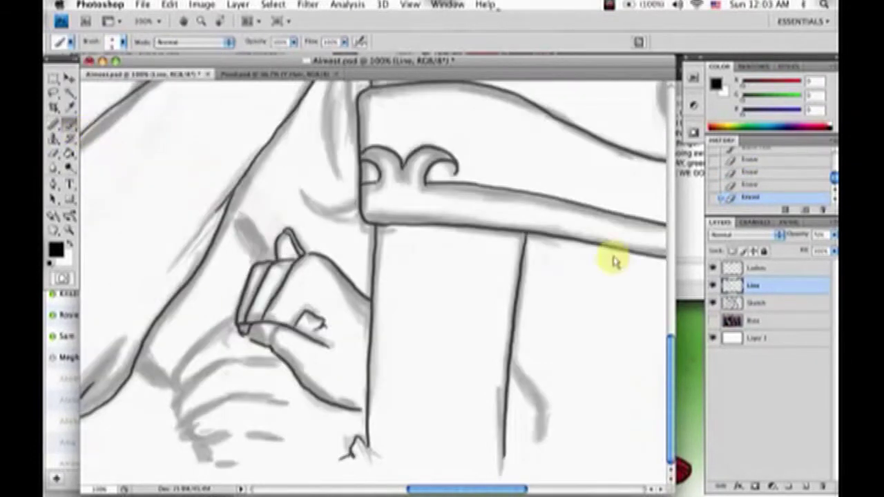
scroll(198, 310, left, 6)
drag(338, 423, 409, 401)
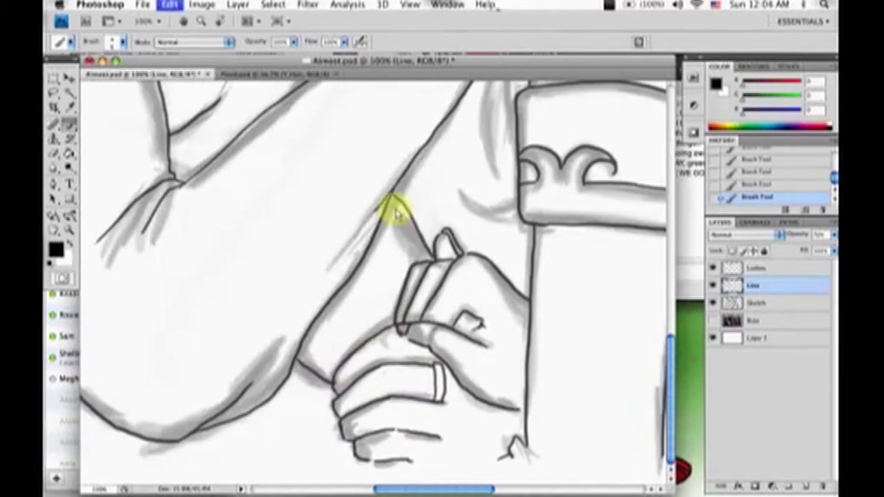
scroll(397, 214, up, 5)
scroll(286, 359, left, 4)
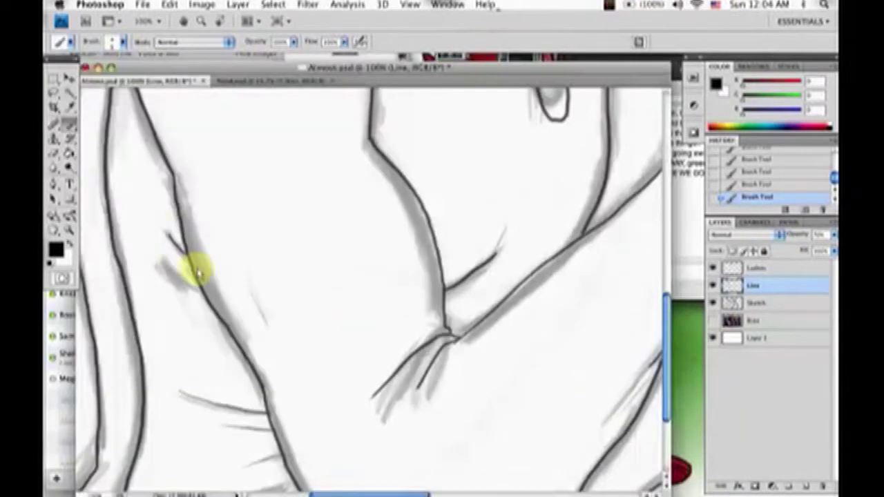
Step: Ink the woman's hair outline, trim part of it, and add a strand by the man's face
scroll(197, 274, up, 5)
key(ctrl+minus)
scroll(502, 468, up, 4)
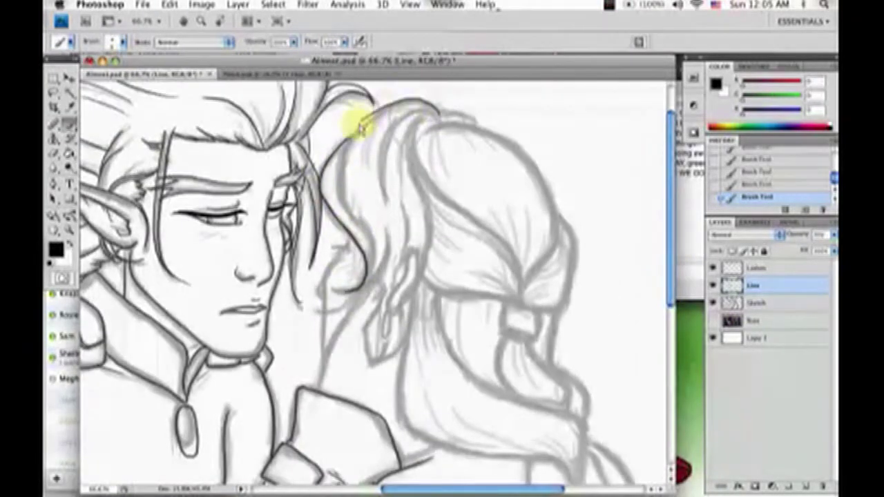
drag(359, 128, 349, 290)
key(ctrl+plus)
key(e)
drag(373, 325, 364, 366)
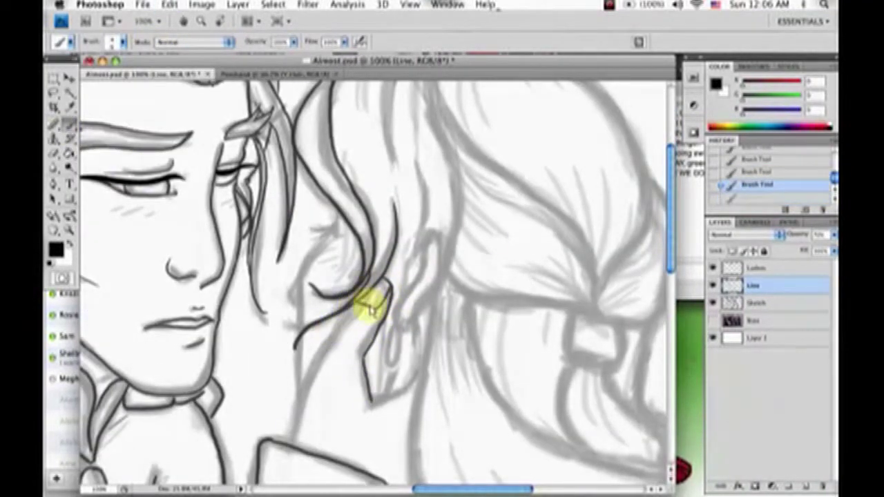
drag(368, 303, 290, 442)
Step: Ink the woman's ear outline and dangling earring on the Line layer
key(alt+bracketright)
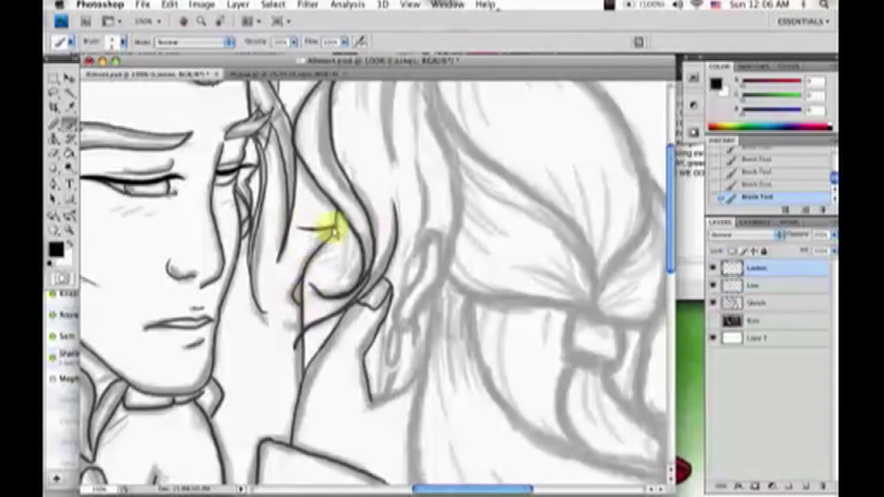
key(alt+bracketleft)
mouse_move(375, 232)
mouse_down()
mouse_move(436, 223)
mouse_move(388, 399)
mouse_up()
scroll(388, 400, down, 2)
drag(464, 125, 405, 361)
drag(456, 148, 450, 371)
mouse_move(450, 237)
mouse_down()
mouse_move(389, 306)
mouse_move(415, 366)
mouse_up()
scroll(571, 334, up, 3)
Step: Ink the hair curves beside the ear down to the hair tie, undoing a stray stroke
drag(624, 339, 449, 296)
scroll(323, 178, right, 5)
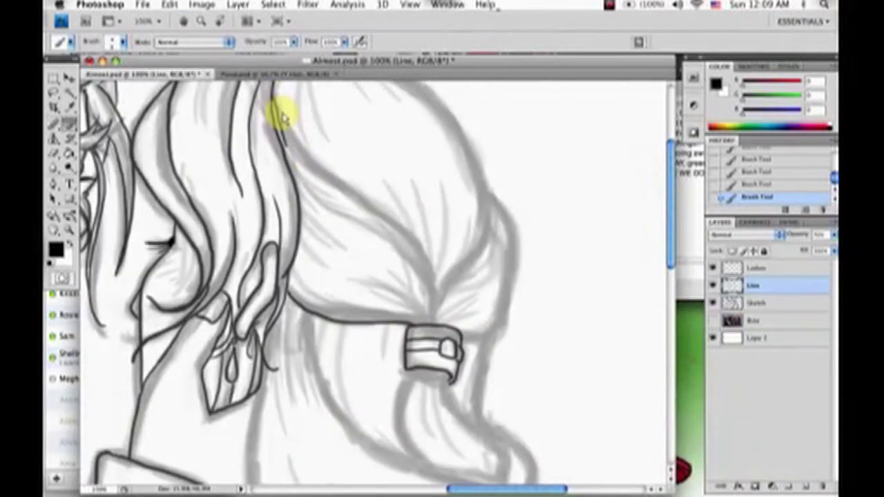
key(ctrl+z)
drag(442, 317, 407, 237)
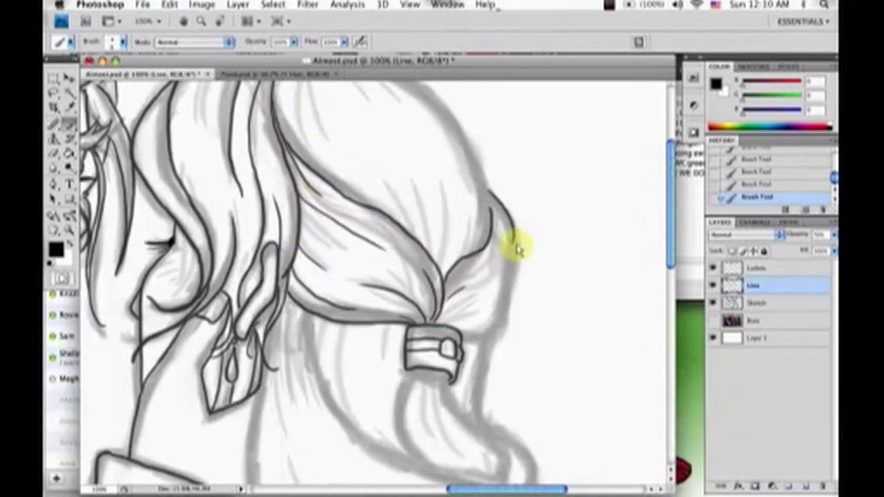
scroll(518, 249, up, 5)
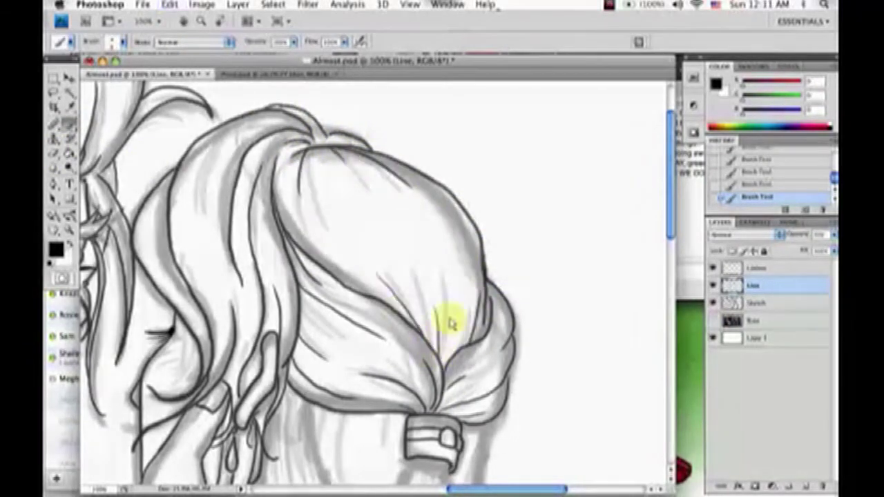
scroll(266, 182, down, 10)
Step: Trace the hair strands below the tie, with an inner line on one strand
mouse_move(275, 200)
mouse_down()
mouse_move(252, 325)
mouse_move(497, 414)
mouse_up()
mouse_move(311, 155)
mouse_down()
mouse_move(355, 286)
mouse_move(525, 407)
mouse_up()
drag(397, 207, 442, 311)
drag(449, 214, 524, 342)
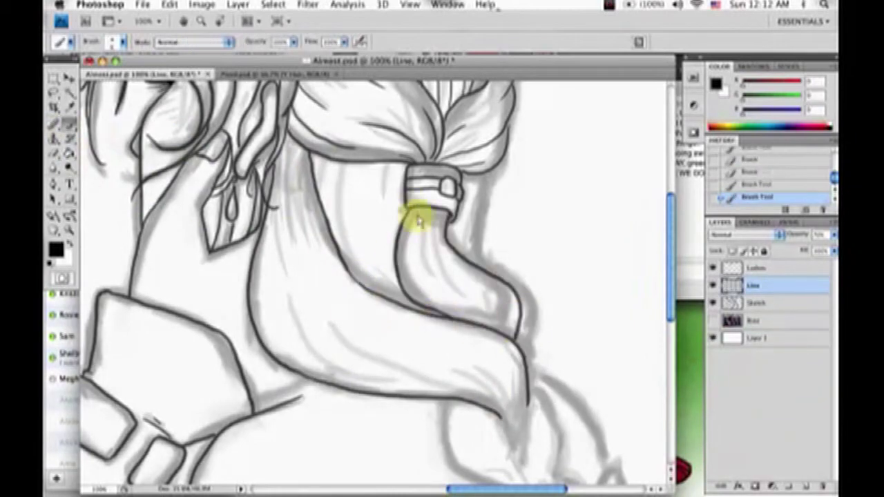
drag(477, 172, 539, 352)
drag(415, 214, 483, 321)
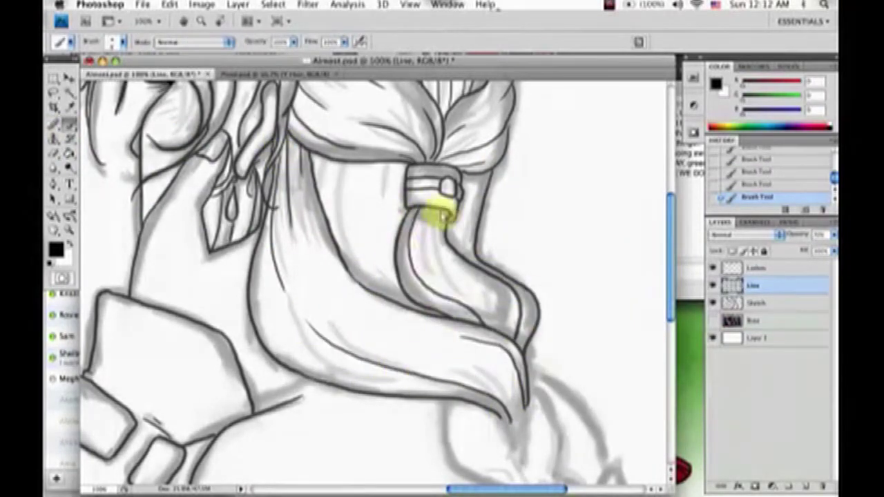
drag(442, 221, 507, 325)
Step: Ink the lines below the hair and the top of the braid
scroll(442, 207, down, 2)
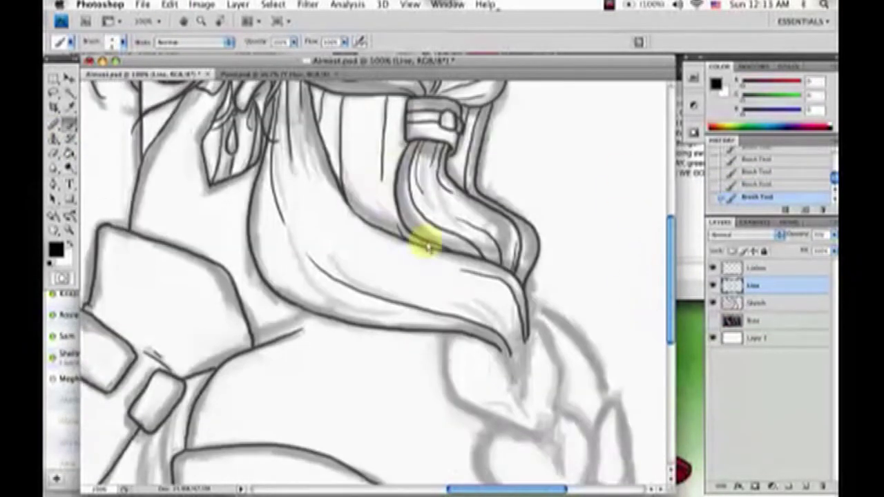
scroll(663, 233, down, 3)
scroll(276, 290, down, 4)
drag(138, 310, 136, 418)
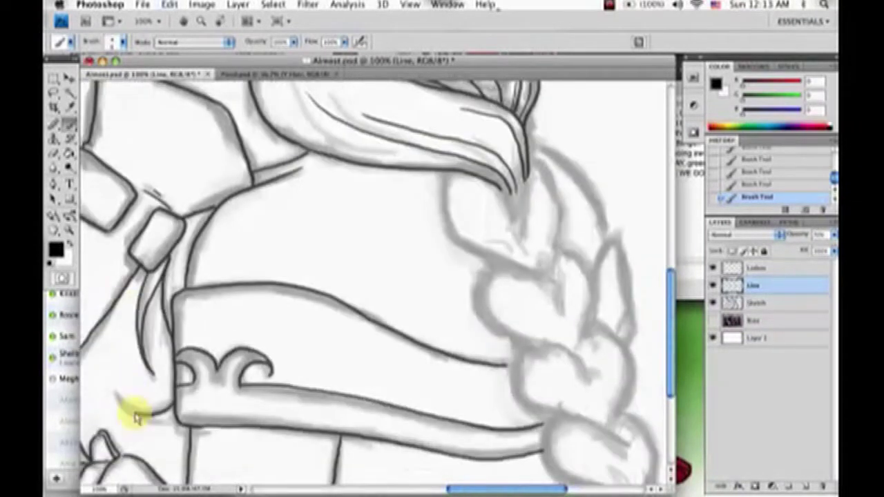
drag(450, 172, 484, 257)
mouse_move(508, 166)
mouse_down()
mouse_move(546, 173)
mouse_move(587, 330)
mouse_up()
Step: Search Google Images for 'Braid' in a new Firefox tab and open a braid reference
click(214, 477)
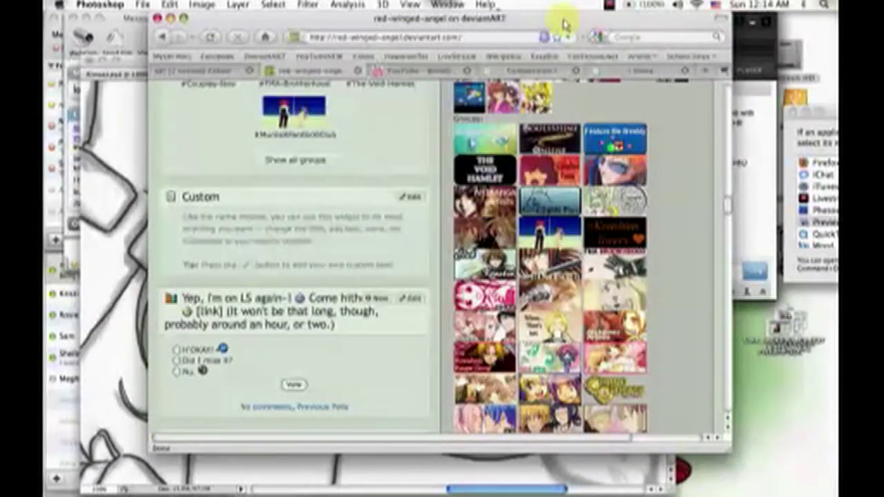
key(super+t)
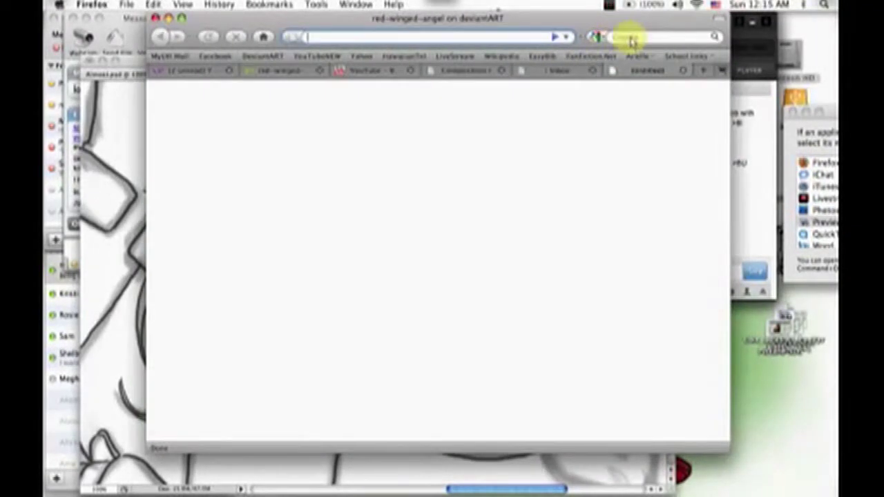
key(Return)
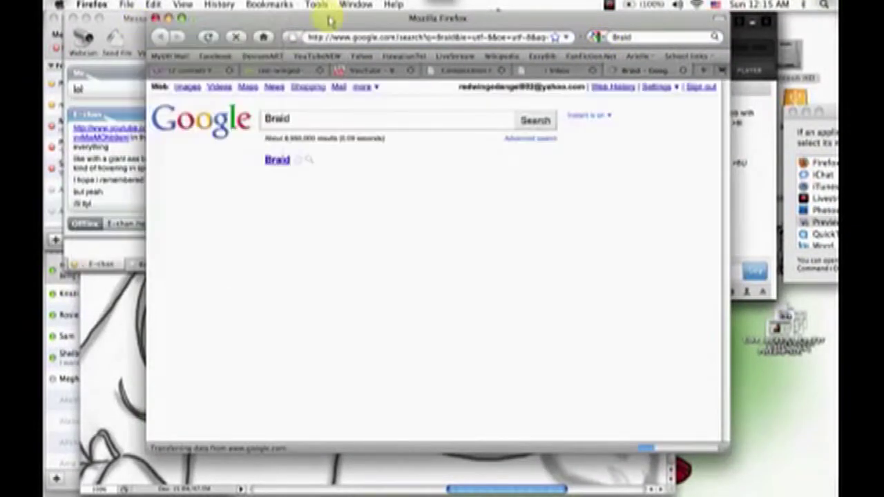
click(184, 86)
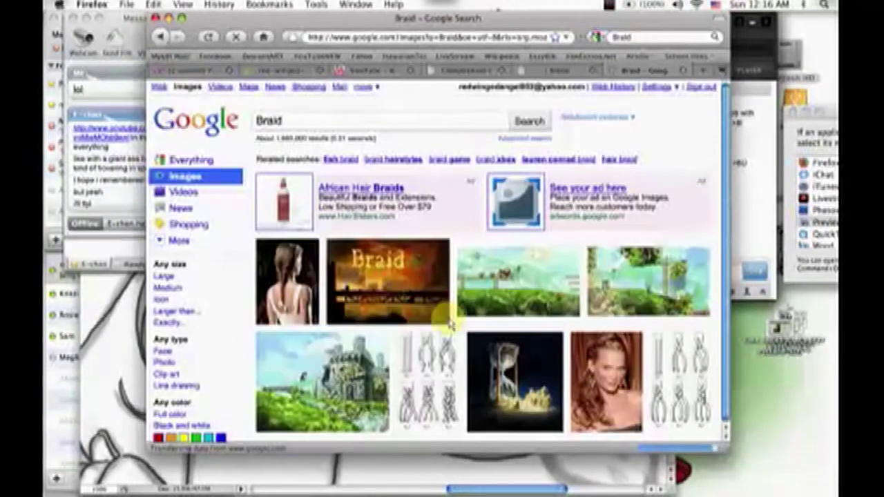
scroll(455, 311, down, 2)
scroll(621, 332, down, 3)
scroll(559, 286, down, 2)
click(559, 287)
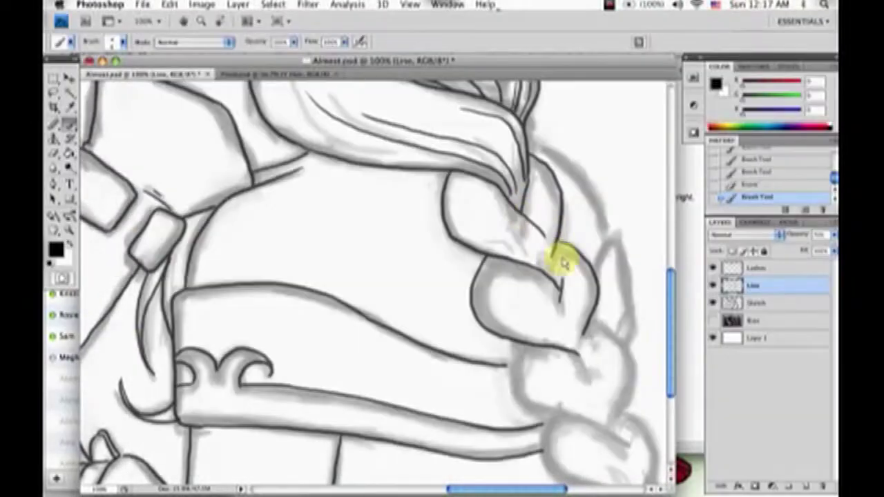
Step: Erase the stray strokes and small marks on the woman's braid
key(e)
drag(560, 250, 560, 281)
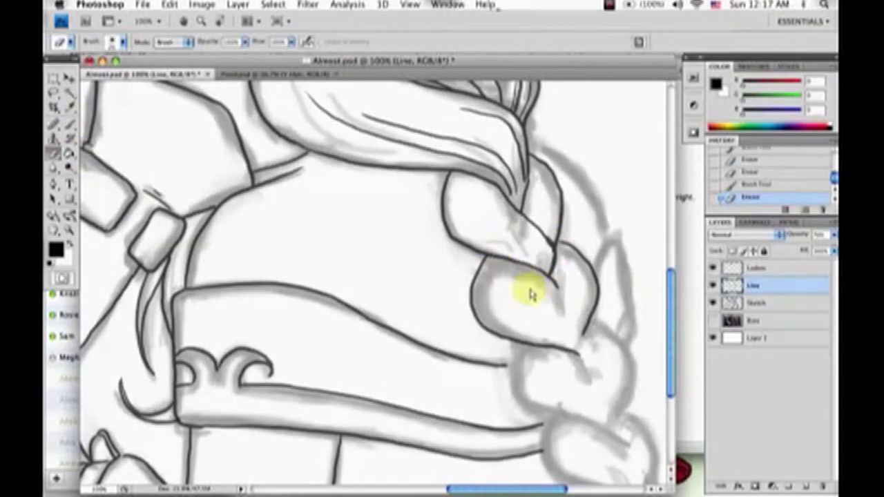
drag(489, 276, 560, 293)
scroll(556, 275, right, 5)
scroll(556, 275, down, 3)
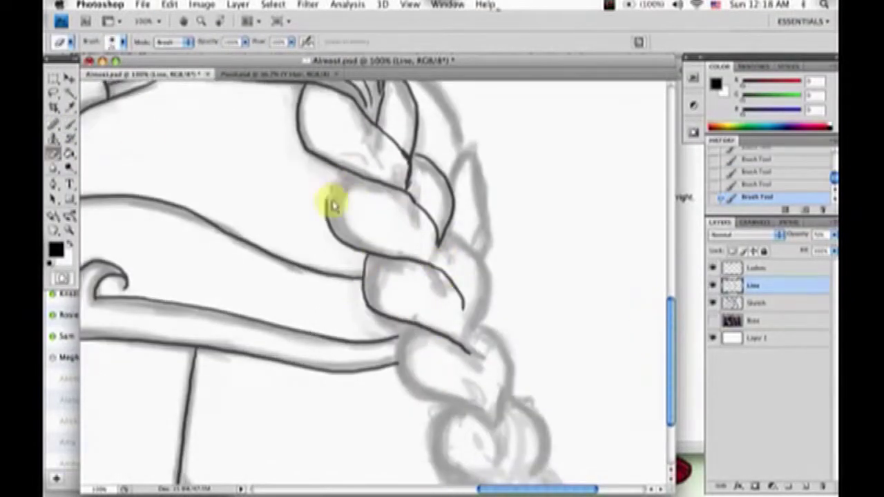
drag(331, 187, 325, 167)
Step: Ink more of the lower braid and erase part of its extra lines
key(b)
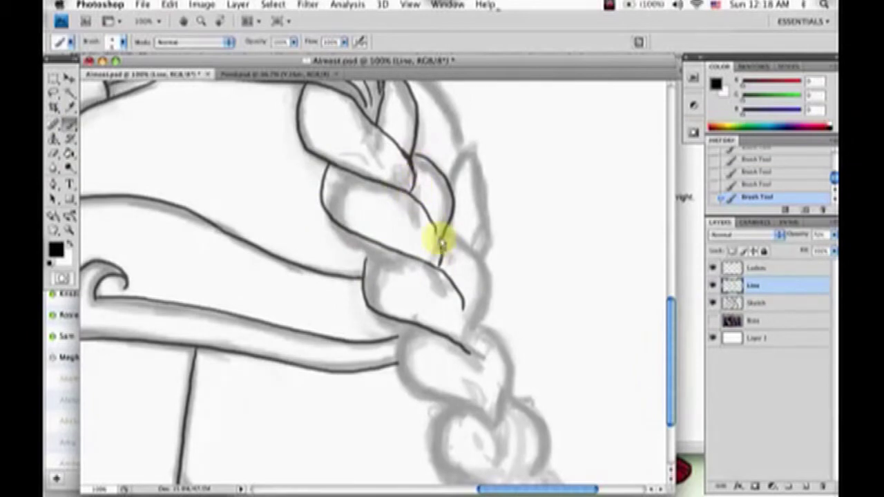
key(e)
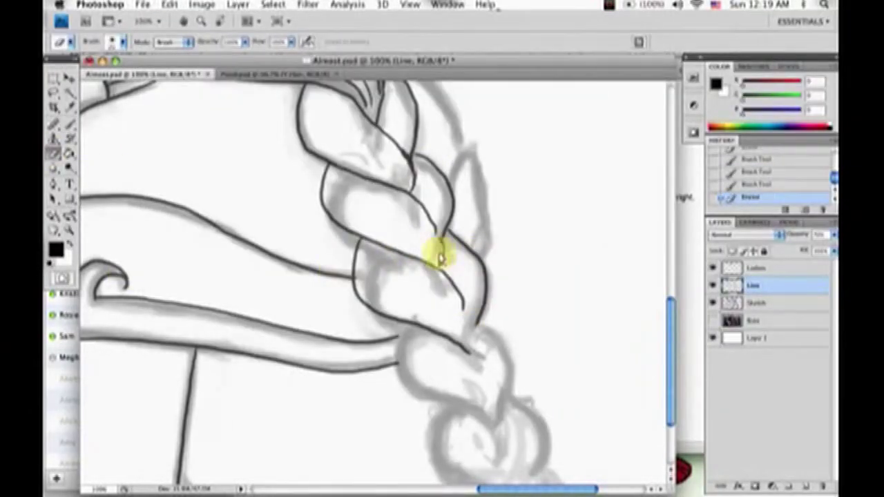
key(b)
scroll(462, 230, up, 3)
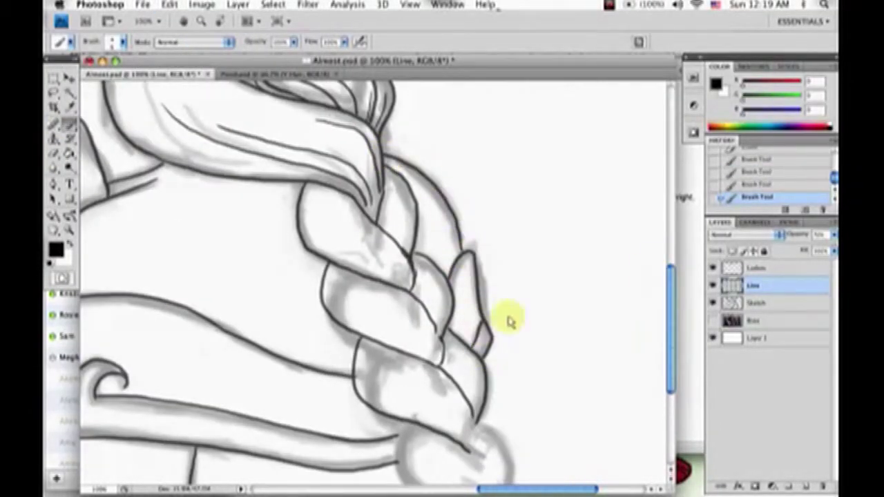
scroll(483, 311, down, 6)
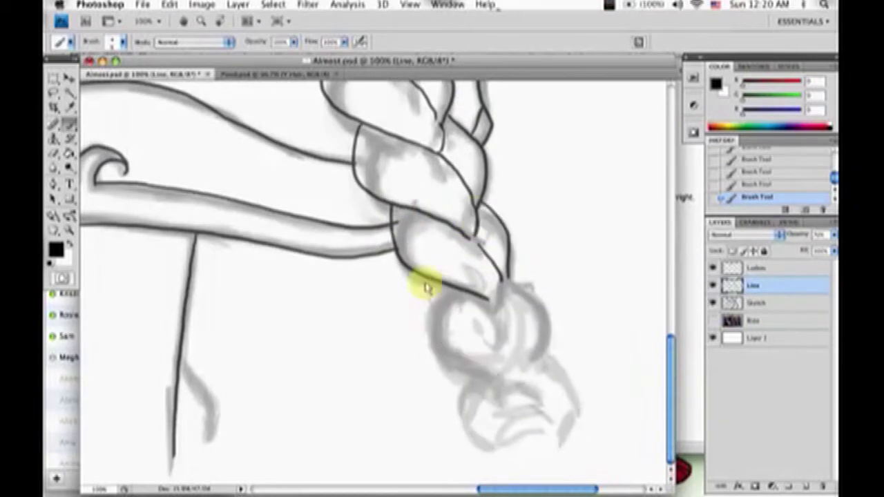
drag(449, 371, 522, 345)
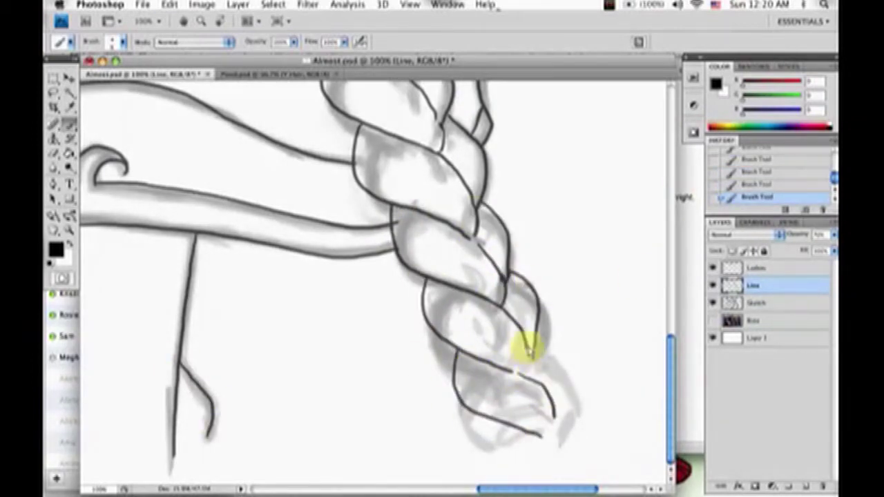
key(super+Tab)
key(super+Tab)
key(super+Tab)
key(super+Tab)
key(e)
drag(531, 373, 495, 308)
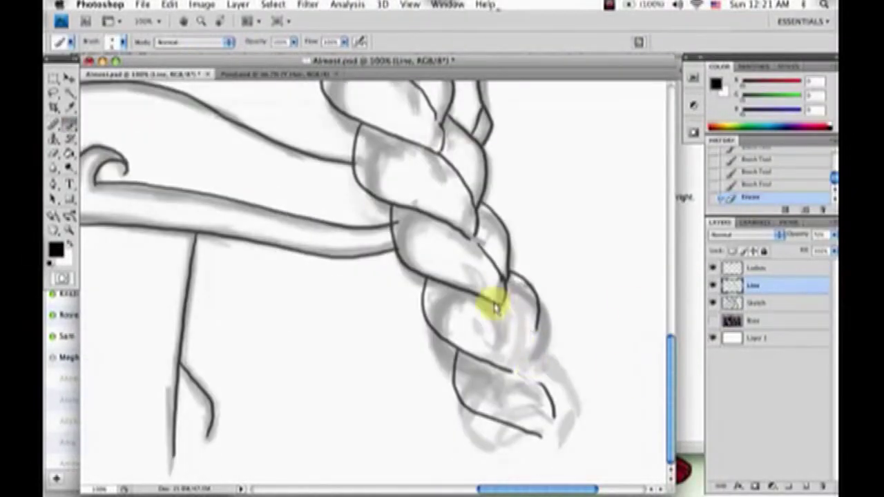
Step: View the three-strand braid image in Firefox, back out to the results, and return to Photoshop
key(super+Tab)
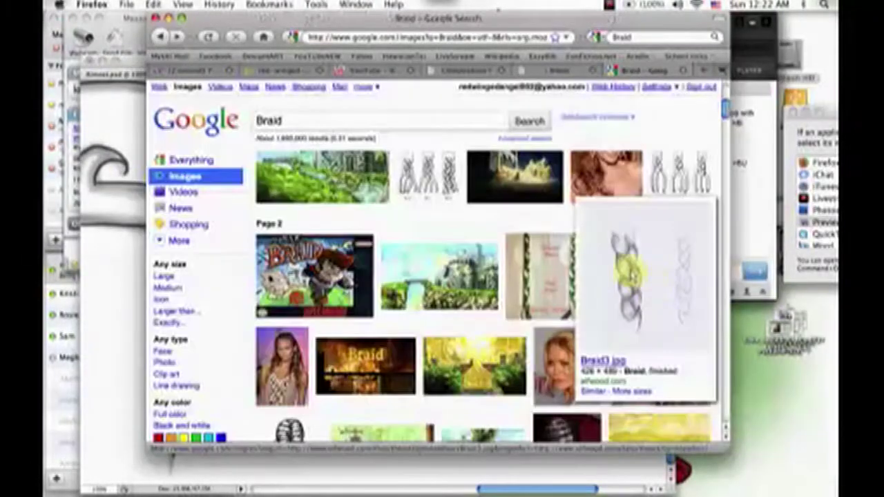
drag(730, 173, 725, 110)
click(428, 280)
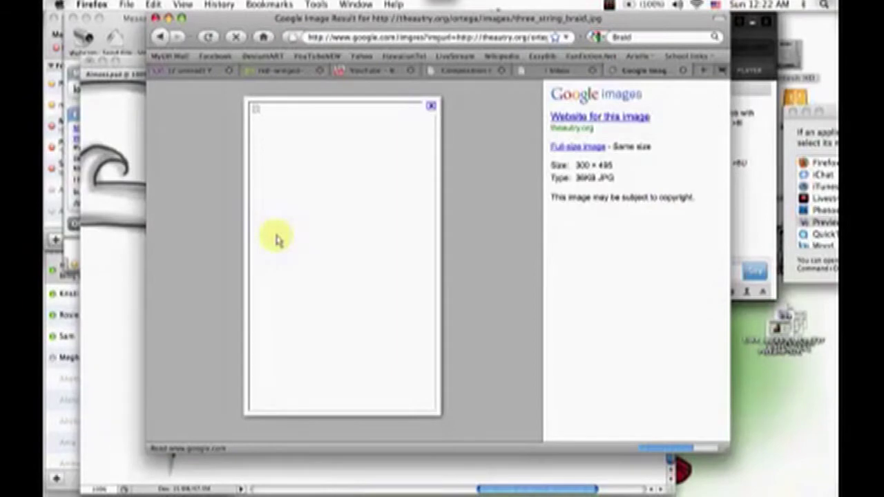
click(161, 36)
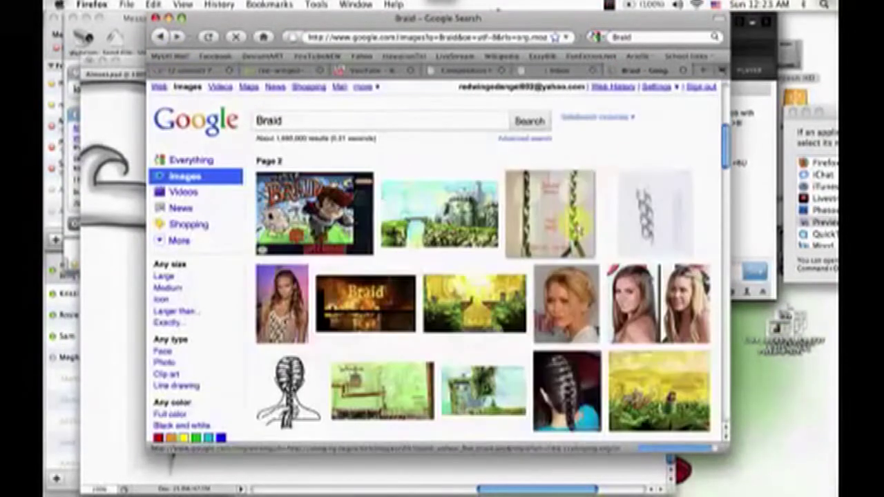
key(super+Tab)
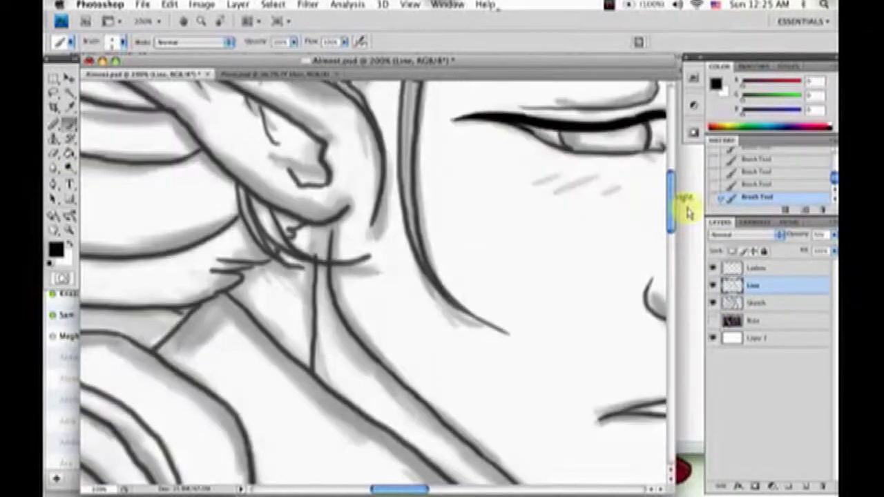
Step: Erase the left end of the elf's eyelash on the Lashes layer
key(alt+bracketright)
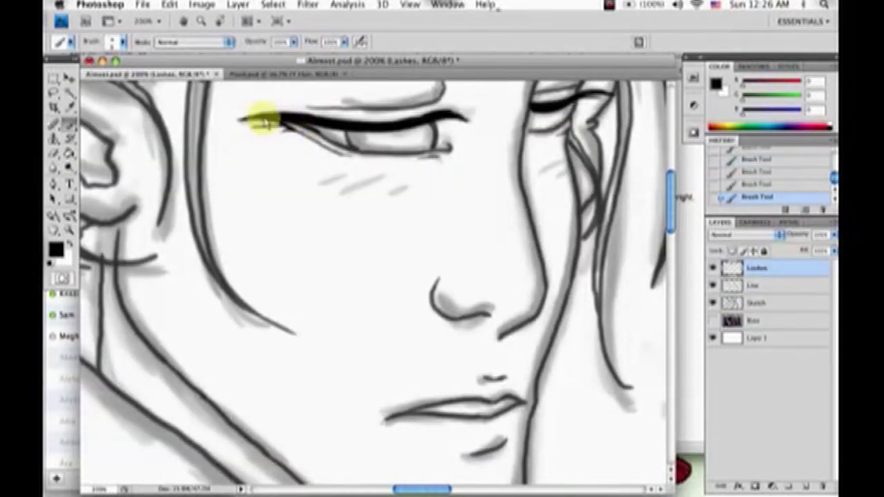
click(69, 141)
mouse_move(296, 122)
mouse_down()
mouse_move(306, 134)
mouse_move(255, 127)
mouse_up()
Step: Add a dark brush touch near the eye on the Line layer
key(b)
click(754, 285)
click(446, 146)
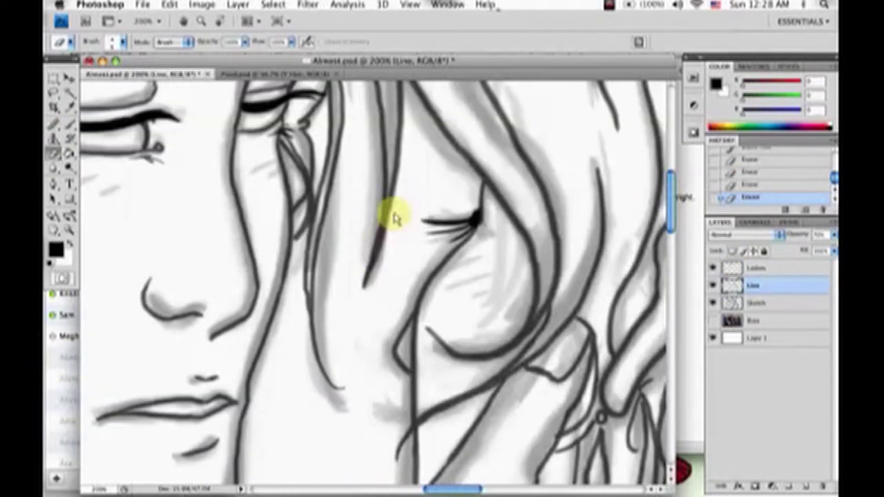
scroll(345, 263, up, 5)
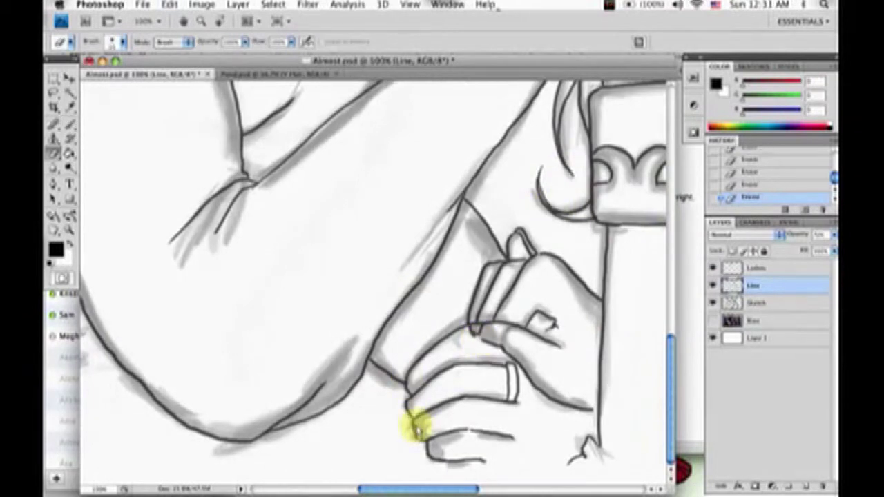
Step: Draw a hair line near the hair band and erase stray lines near the ear
key(ctrl+minus)
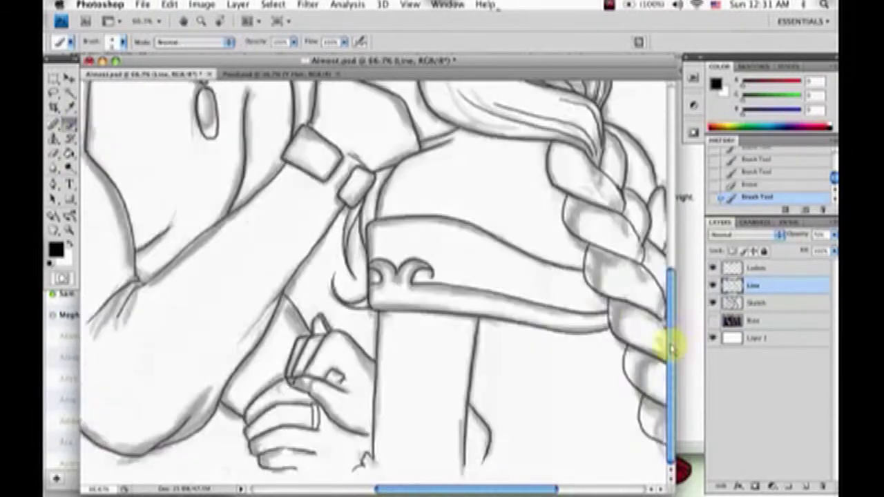
scroll(663, 346, up, 5)
key(ctrl+plus)
key(b)
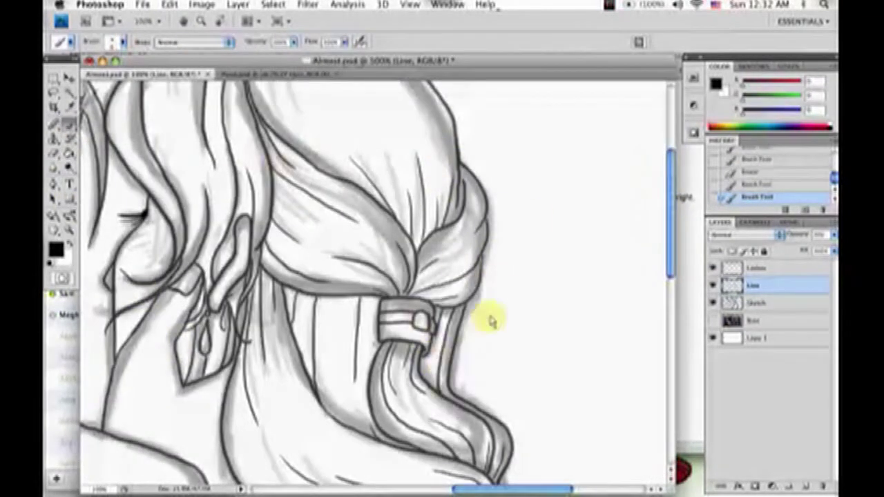
scroll(562, 311, up, 2)
scroll(415, 276, down, 3)
mouse_move(221, 259)
mouse_down()
mouse_move(228, 252)
mouse_move(198, 292)
mouse_move(242, 252)
mouse_up()
drag(202, 258, 223, 227)
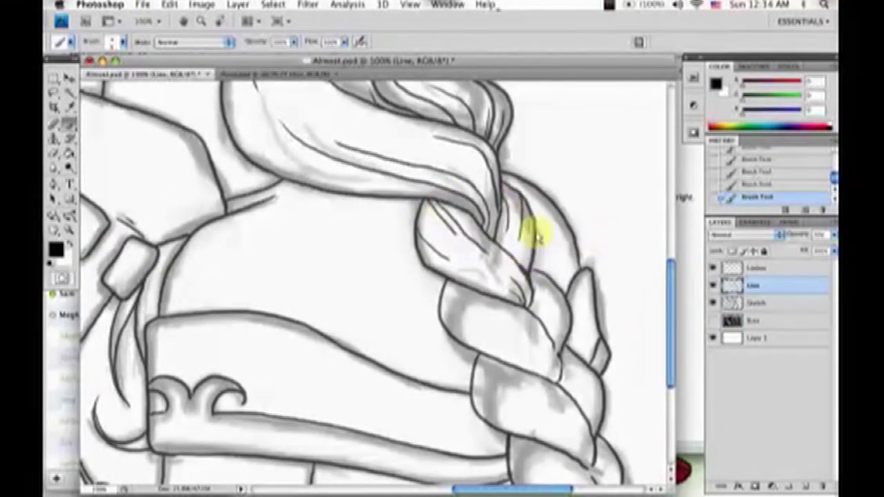
Step: Hide the Sketch layer to check the clean lineart
scroll(532, 233, down, 5)
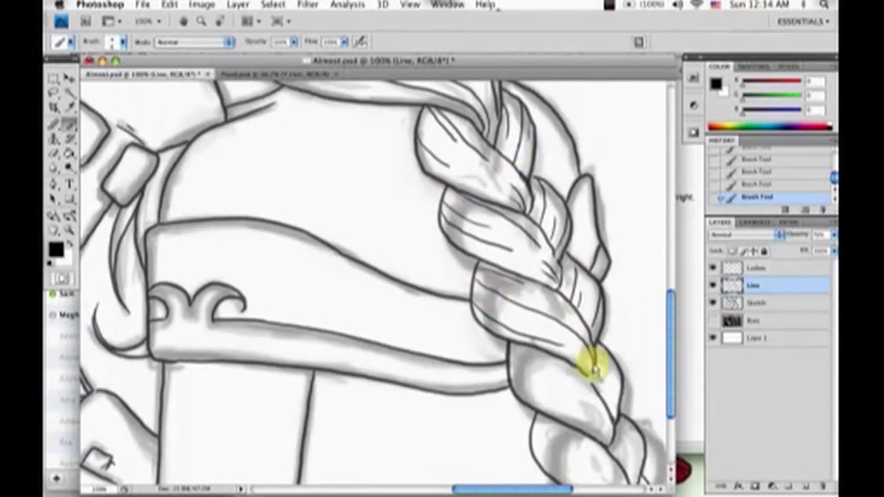
scroll(635, 262, down, 7)
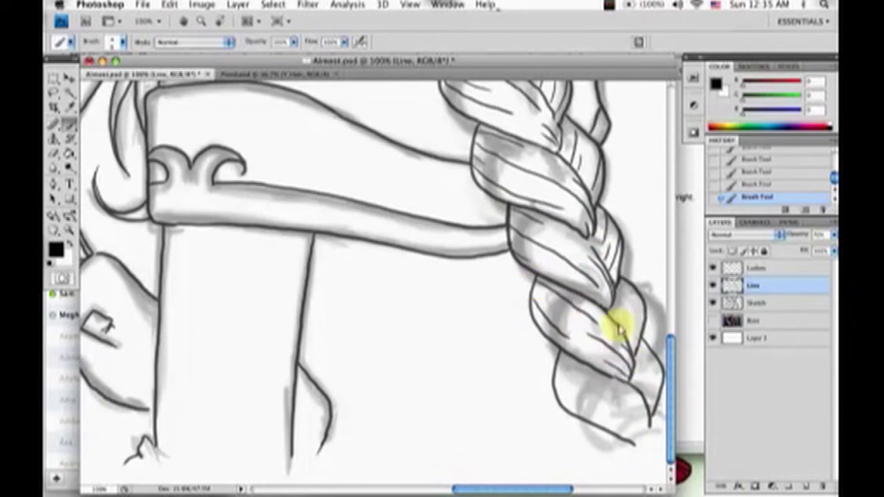
scroll(532, 422, right, 3)
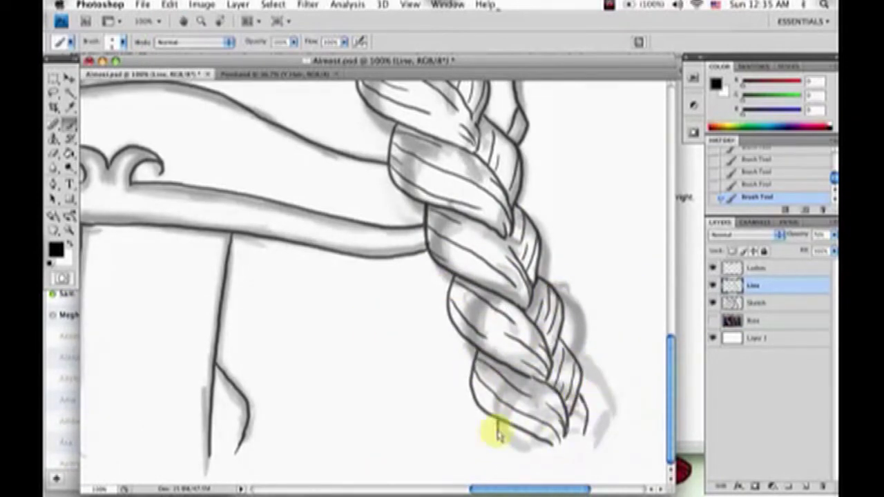
scroll(544, 451, down, 3)
click(713, 303)
click(713, 302)
click(713, 303)
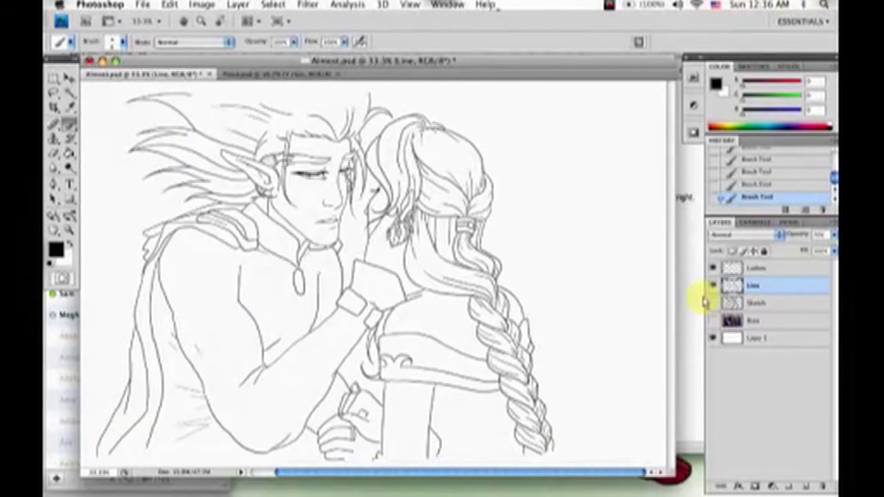
Step: Undo a stroke, erase faint strokes near the elf's arm, and add a short line by her hair
scroll(296, 418, up, 1)
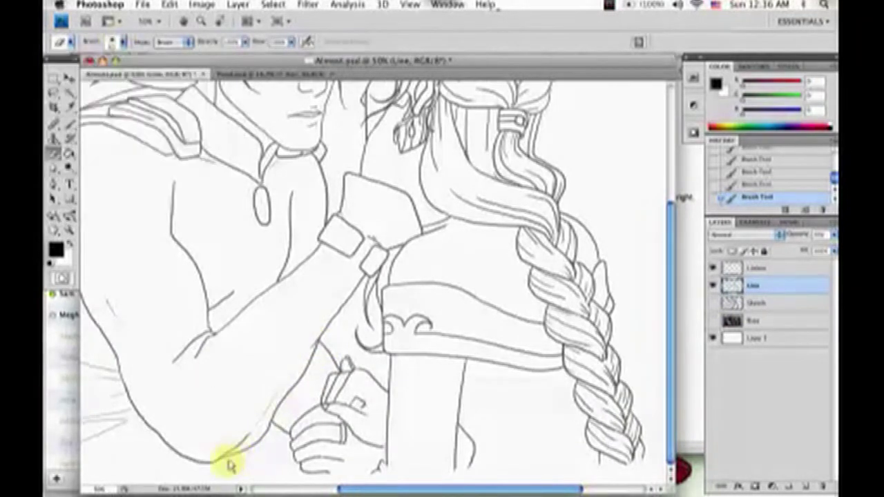
key(ctrl+z)
scroll(296, 365, up, 1)
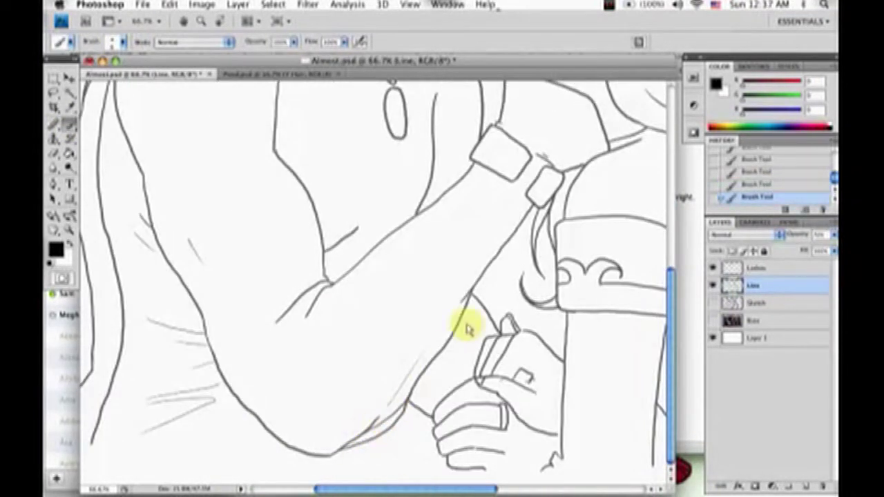
key(e)
mouse_move(480, 326)
mouse_down()
mouse_move(462, 290)
mouse_move(474, 296)
mouse_up()
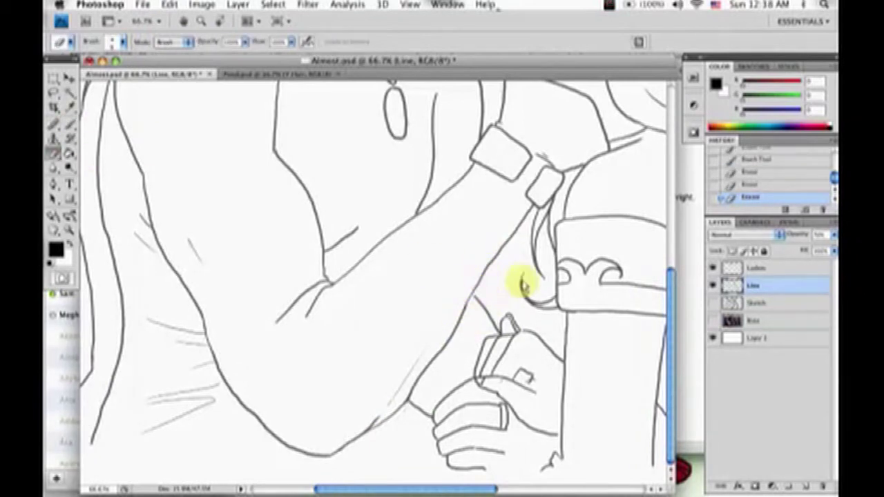
key(b)
drag(419, 361, 407, 408)
key(ctrl+minus)
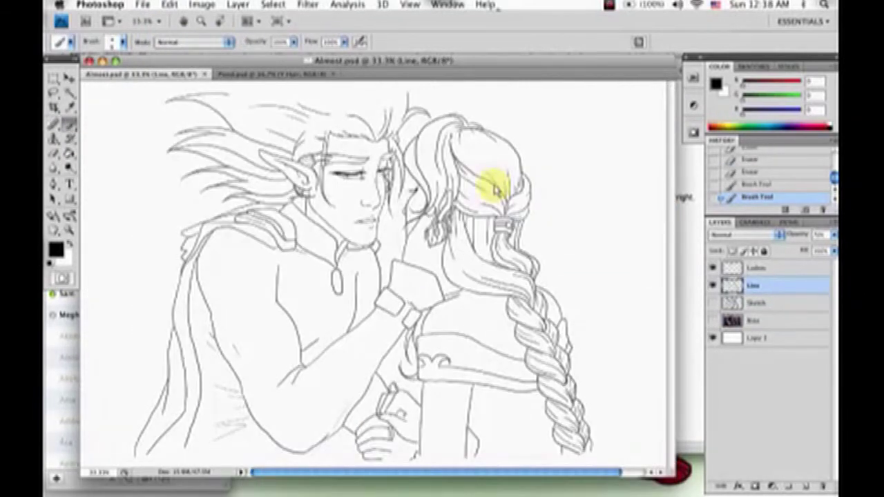
key(ctrl+plus)
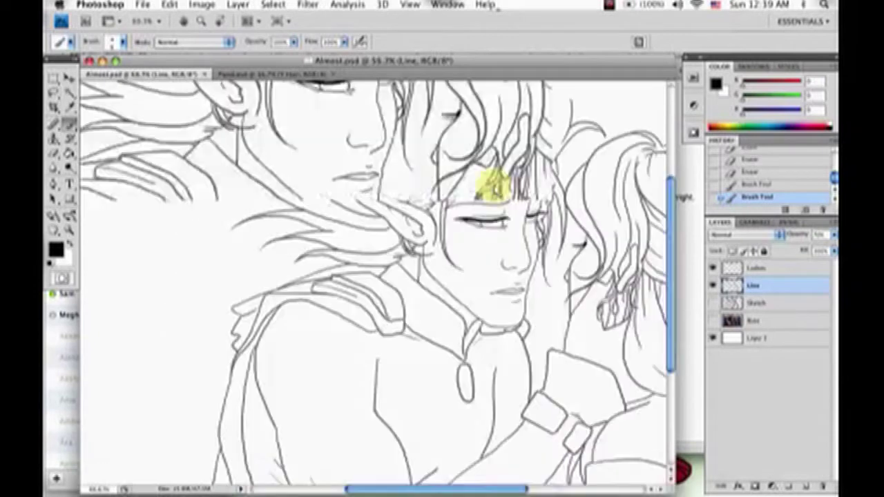
Step: Lasso the elf's ear onto its own layer and transform it larger and rotated back
key(l)
mouse_move(235, 146)
mouse_down()
mouse_move(247, 178)
mouse_move(324, 176)
mouse_move(355, 187)
mouse_up()
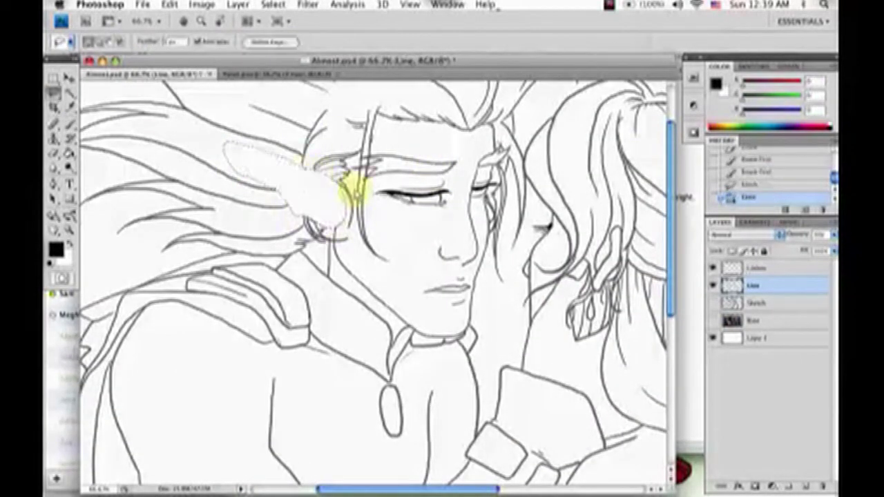
key(ctrl+j)
key(ctrl+t)
mouse_move(225, 145)
mouse_down()
mouse_move(316, 177)
mouse_move(217, 143)
mouse_up()
key(Return)
key(ctrl+plus)
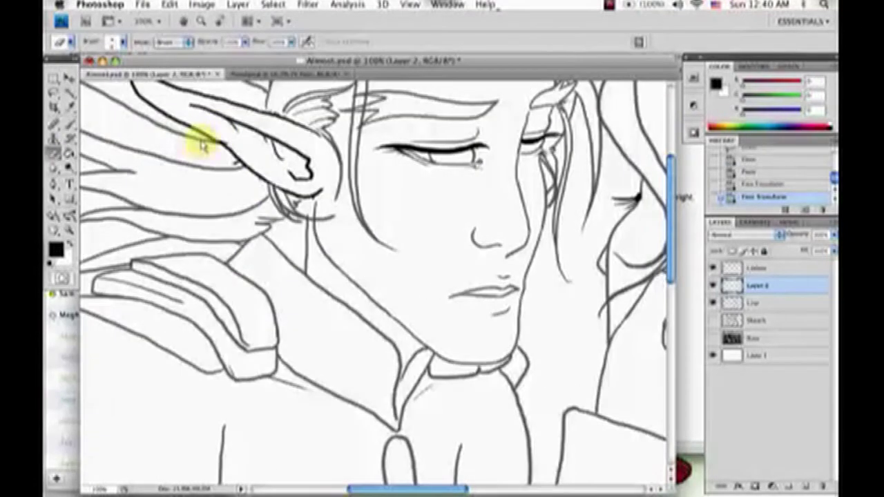
Step: Erase the old lines around and behind the ear, then merge the ear into the line art
key(alt+bracketleft)
key(e)
drag(245, 86, 287, 121)
drag(284, 155, 311, 183)
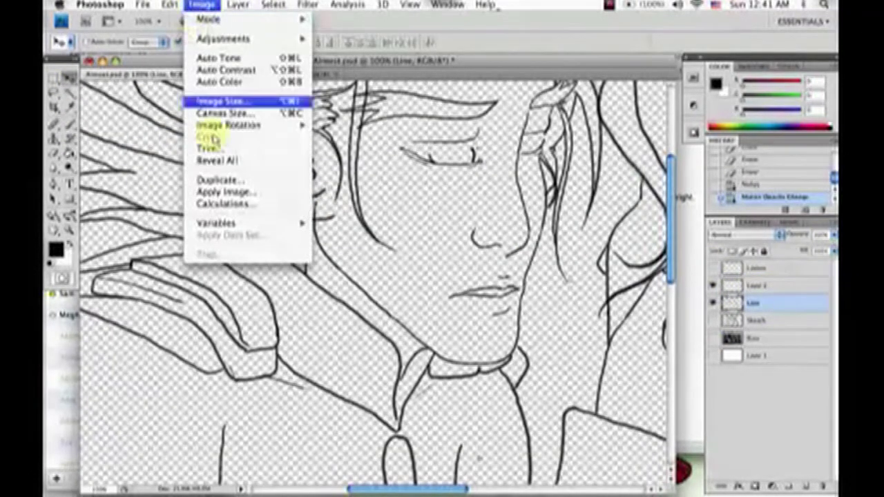
key(ctrl+shift+e)
Step: Redraw hair strands near the ear and erase lines along the hair right of the eye
key(b)
drag(284, 119, 318, 135)
drag(304, 207, 255, 169)
scroll(310, 158, up, 3)
key(e)
drag(376, 203, 390, 218)
mouse_move(556, 156)
mouse_down()
mouse_move(566, 200)
mouse_move(527, 315)
mouse_up()
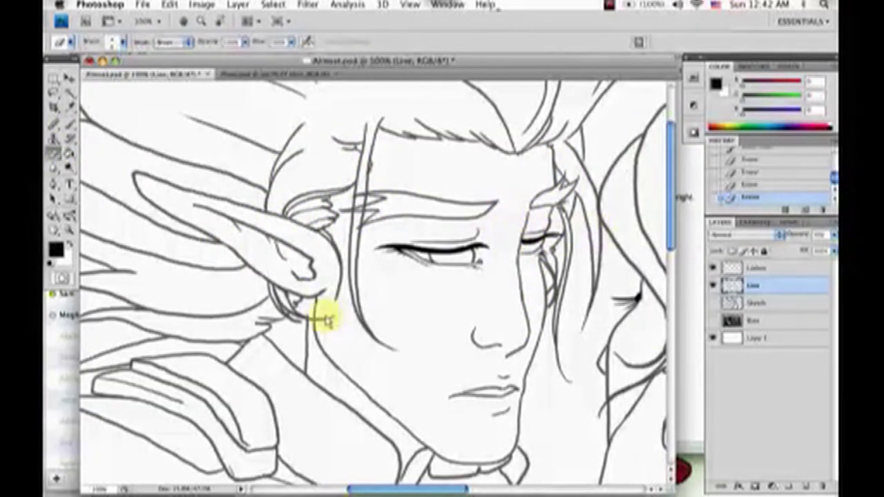
scroll(326, 319, up, 1)
scroll(311, 138, down, 1)
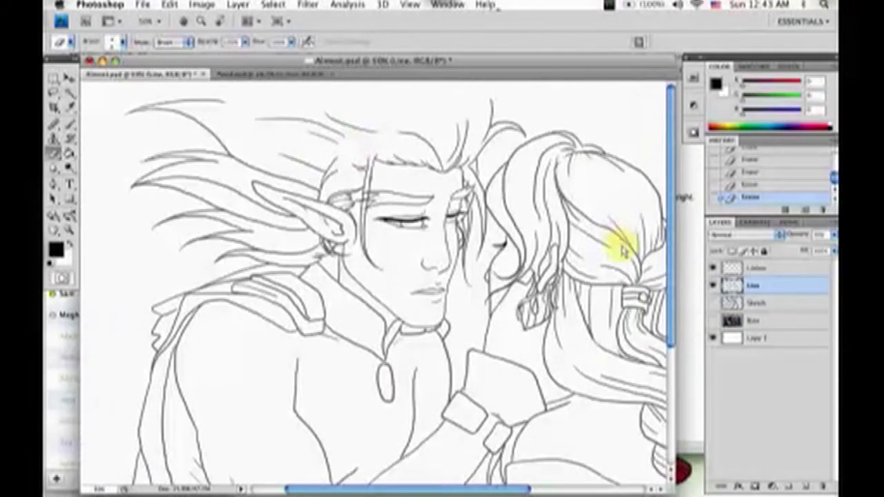
scroll(256, 132, down, 3)
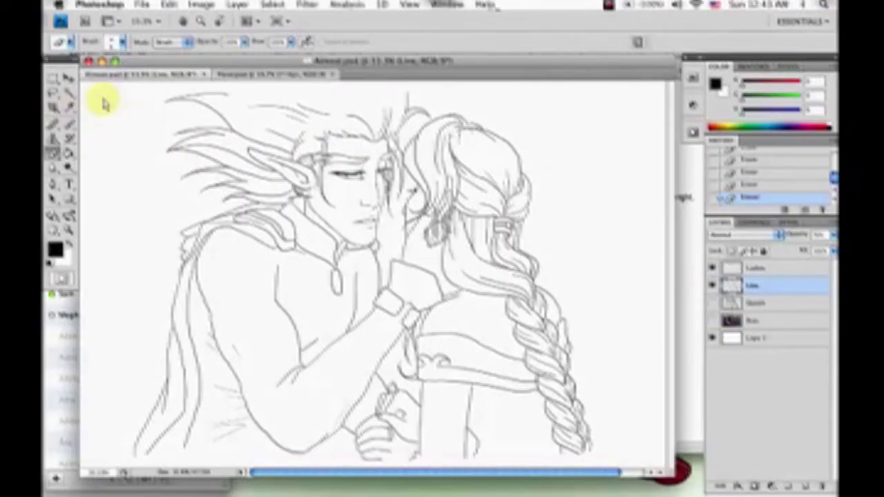